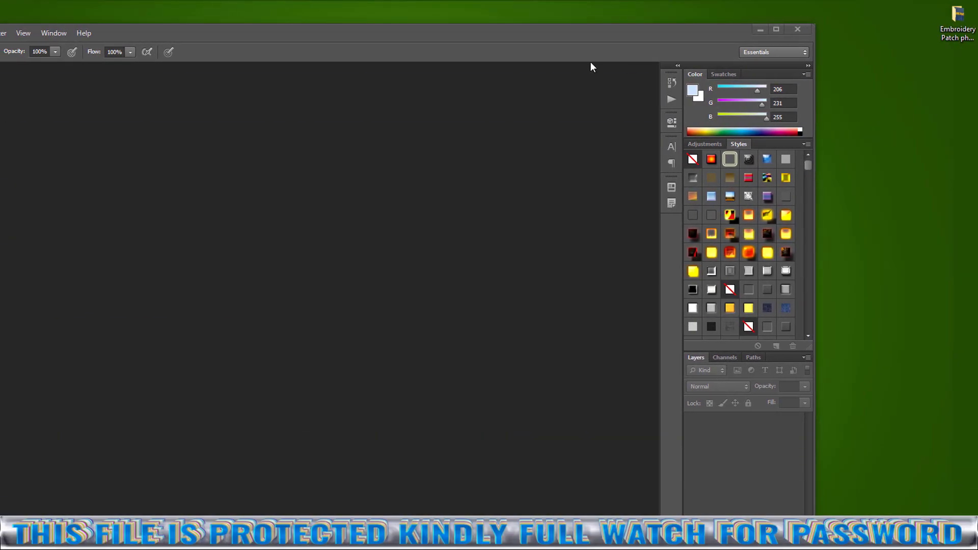
Restore the Photoshop window and open the Embroidery Patch folder from the desktop
left_click(777, 29)
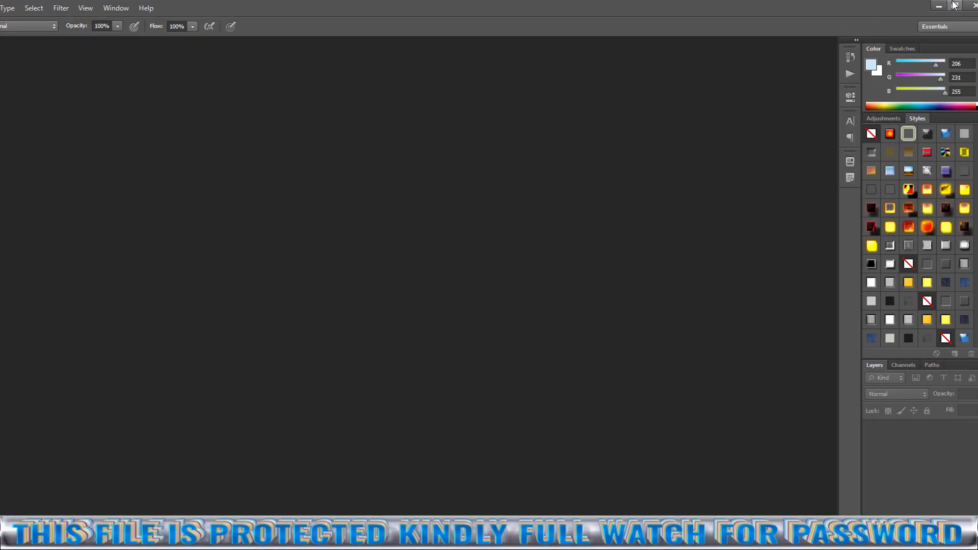
left_click(955, 6)
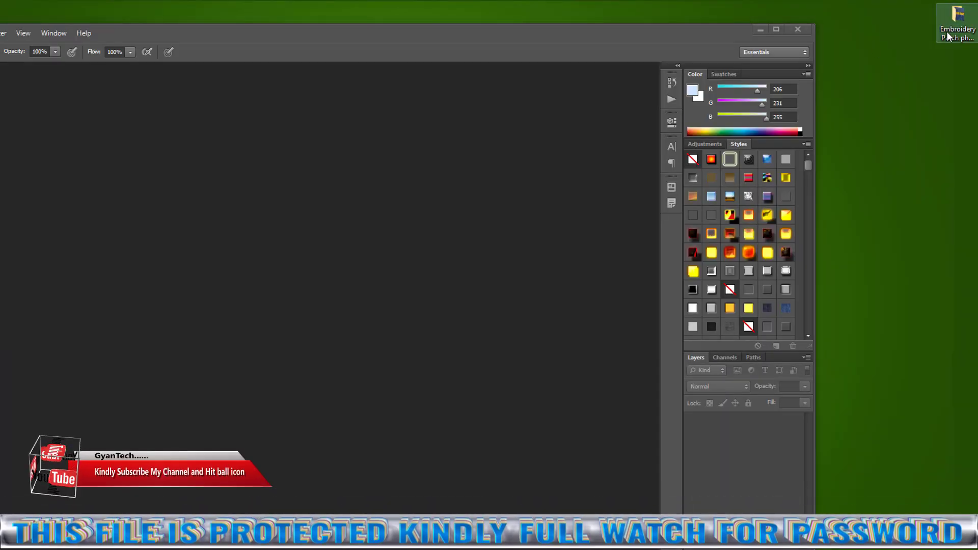
double_click(948, 34)
Load the three embroidery brush, action and pattern files from Action Files for install into Photoshop
double_click(626, 174)
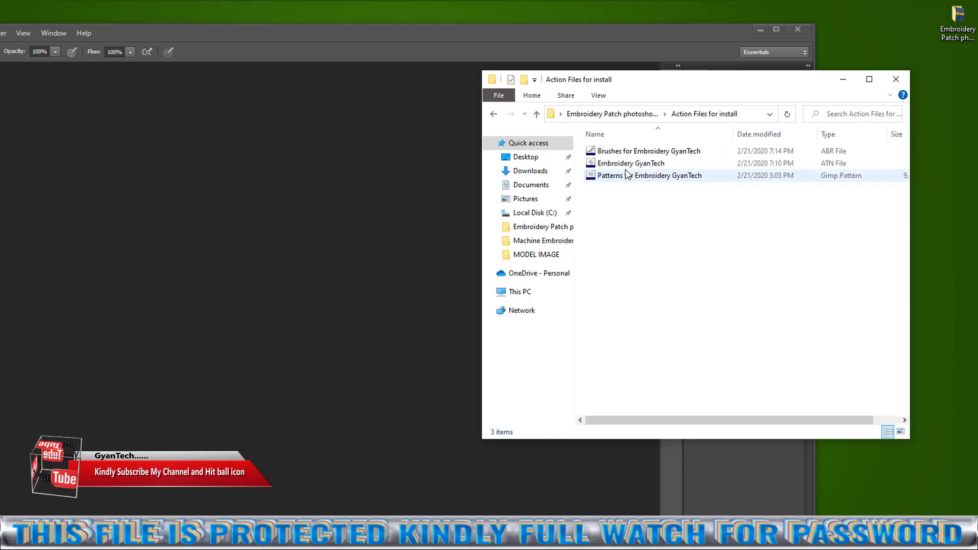
left_click_drag(698, 225, 617, 138)
left_click_drag(651, 177, 207, 279)
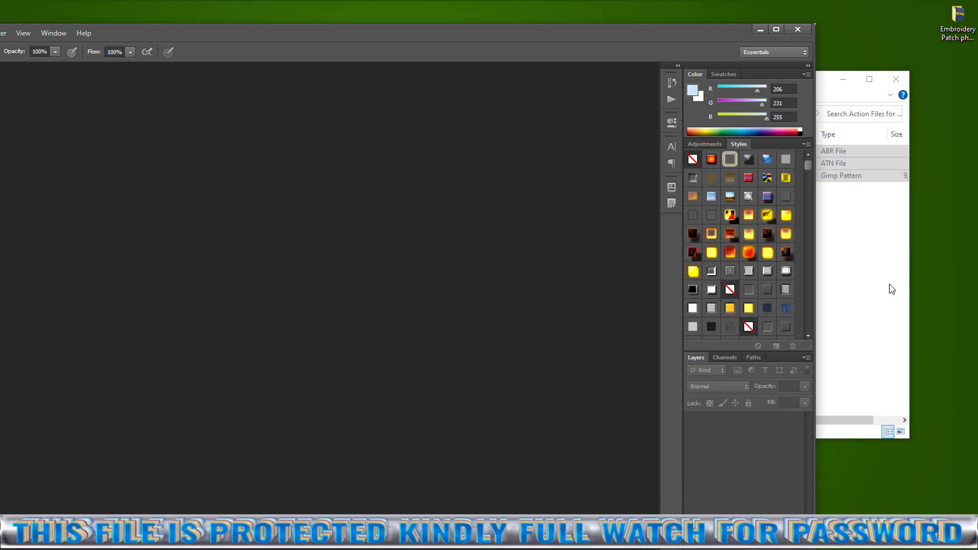
Open 'Template for easy start' in Photoshop from the parent embroidery folder
left_click(892, 287)
left_click(495, 114)
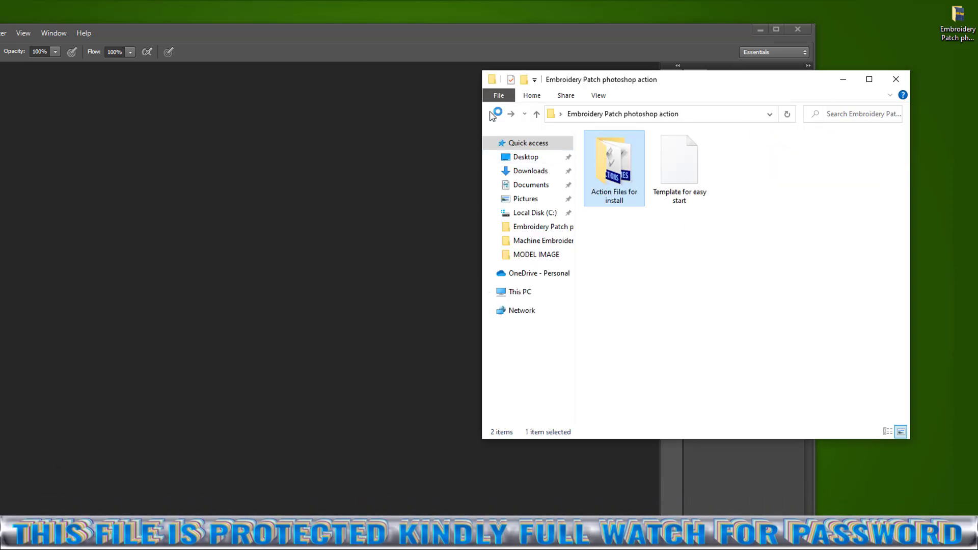
mouse_move(688, 167)
left_mouse_down()
mouse_move(337, 325)
mouse_move(250, 313)
left_mouse_up()
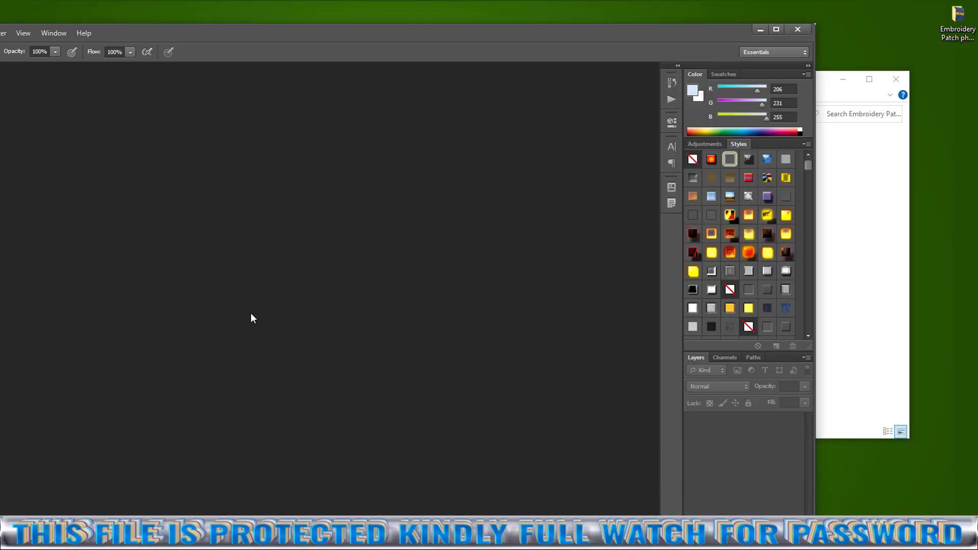
left_click(899, 177)
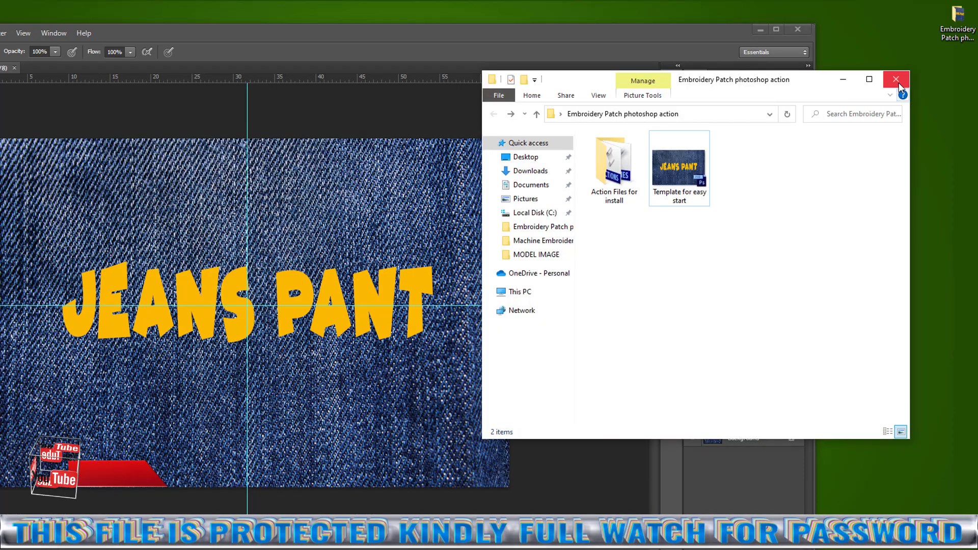
Close File Explorer, maximize Photoshop and move the horizontal guide up near the top
left_click(896, 79)
left_click(778, 29)
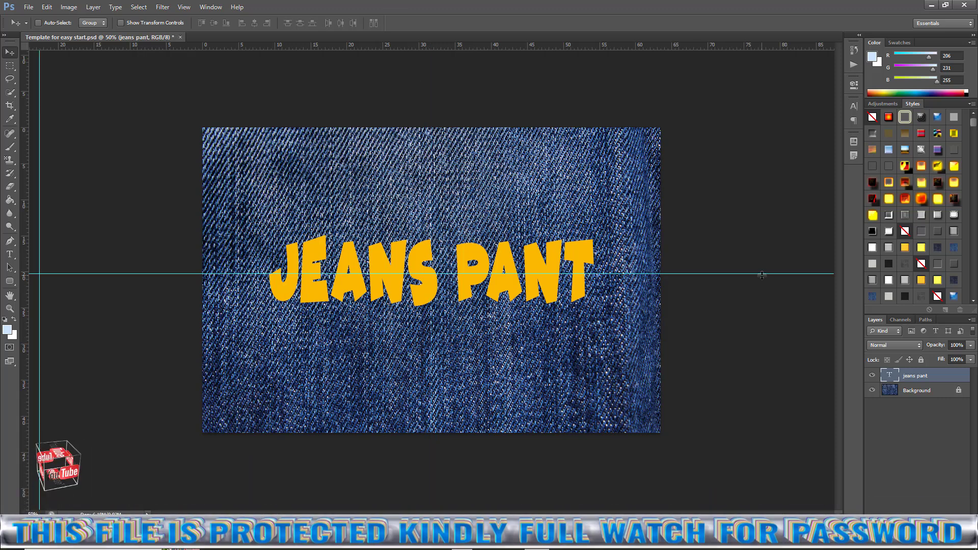
left_click_drag(764, 273, 735, 136)
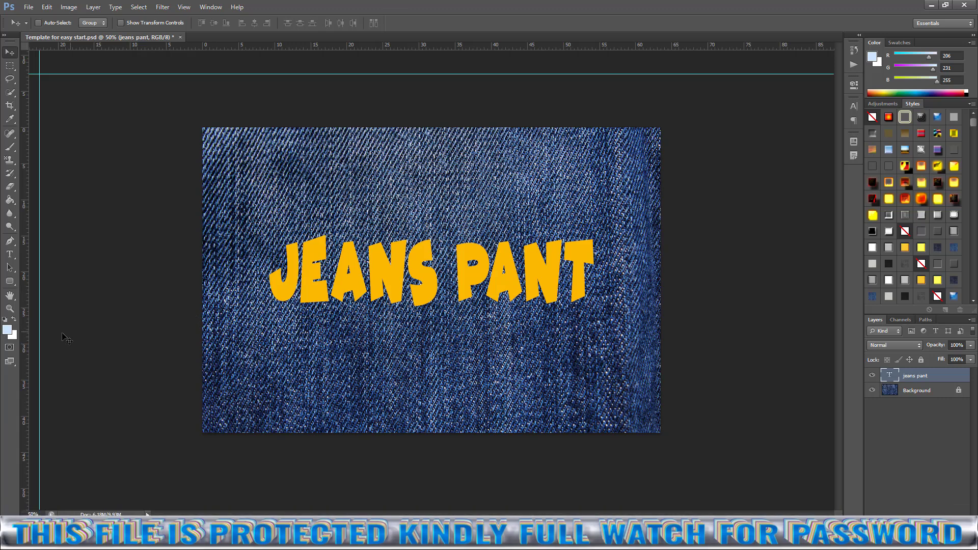
Set the foreground colour to the yellow sampled from the JEANS PANT lettering
left_click(7, 331)
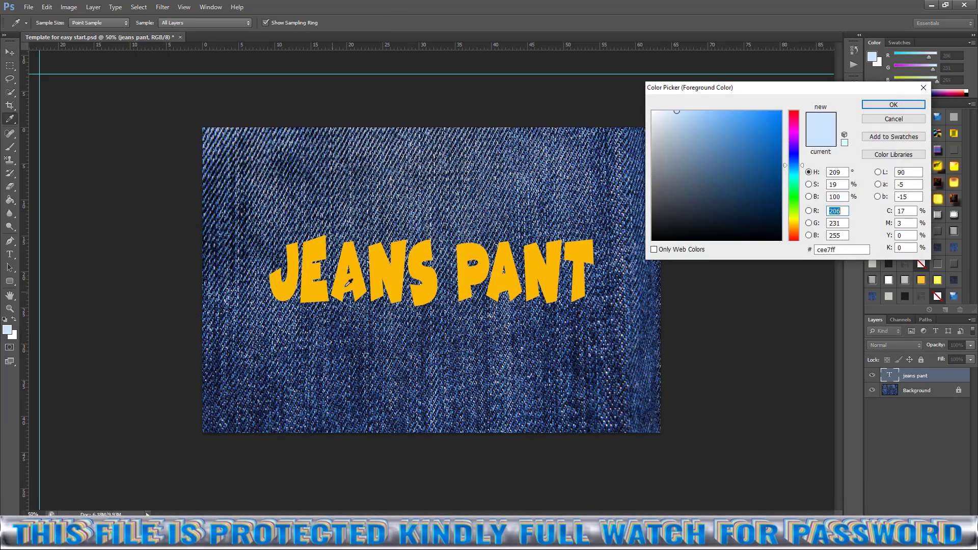
left_click(318, 248)
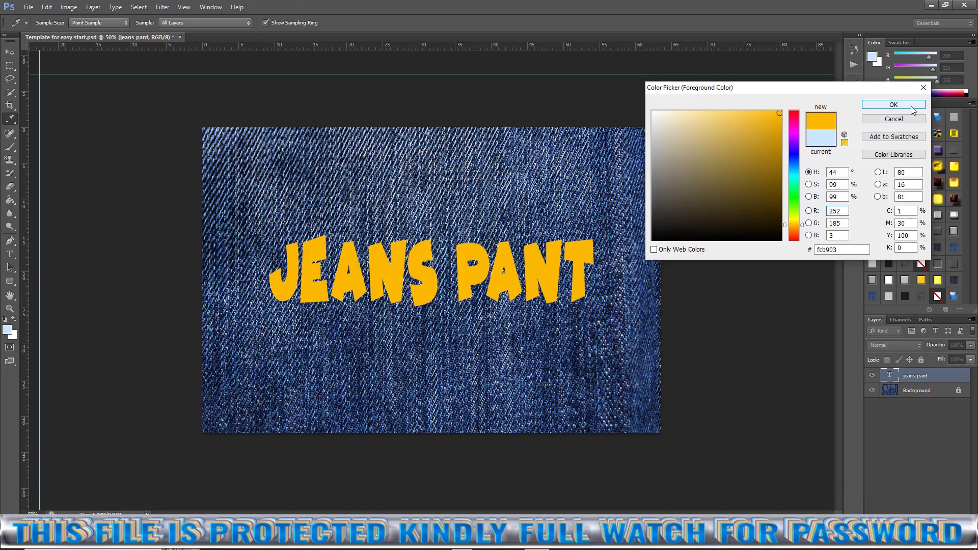
left_click(894, 104)
Play the Embroidery Sticker action from the Actions panel
left_click(855, 65)
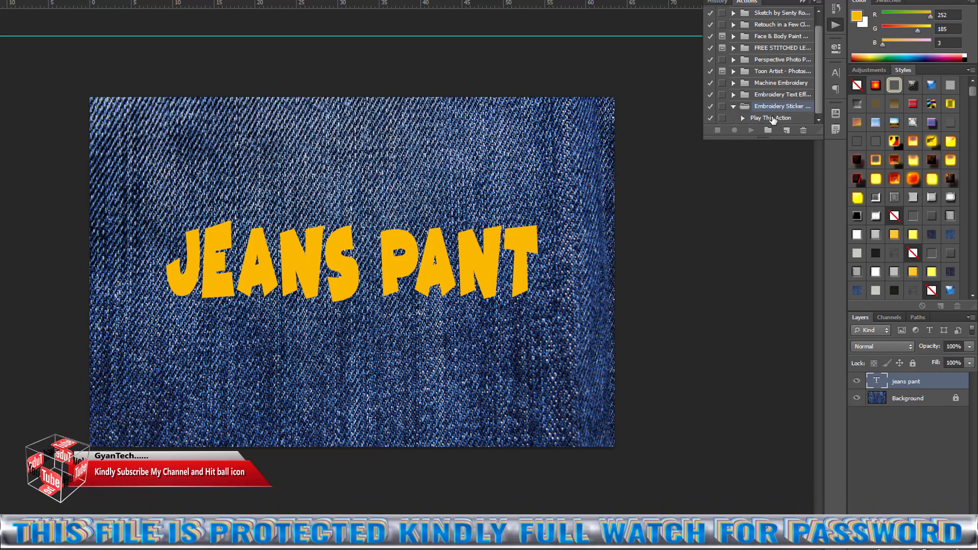
left_click(779, 118)
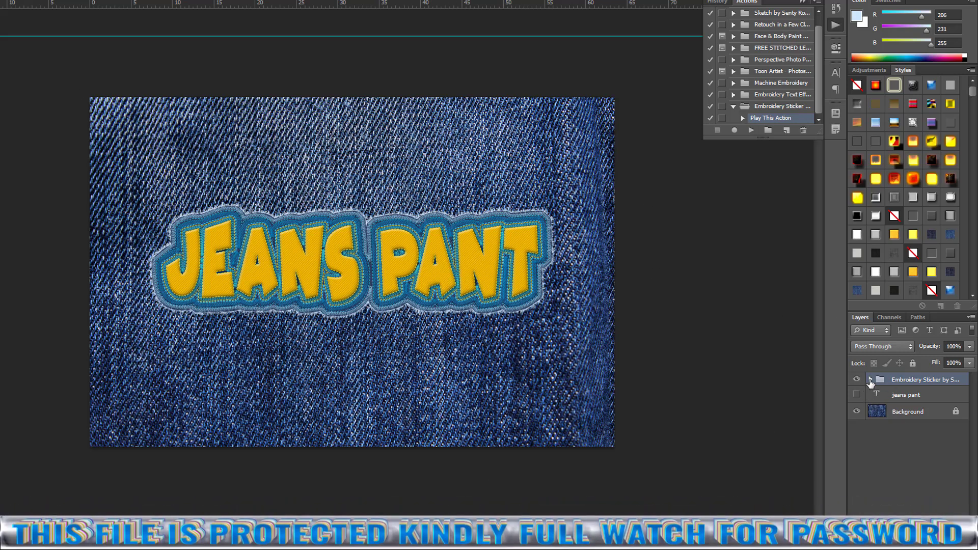
Duplicate the Threads group inside Embroidery Sticker and expand the Stitches group's layers
left_click(870, 380)
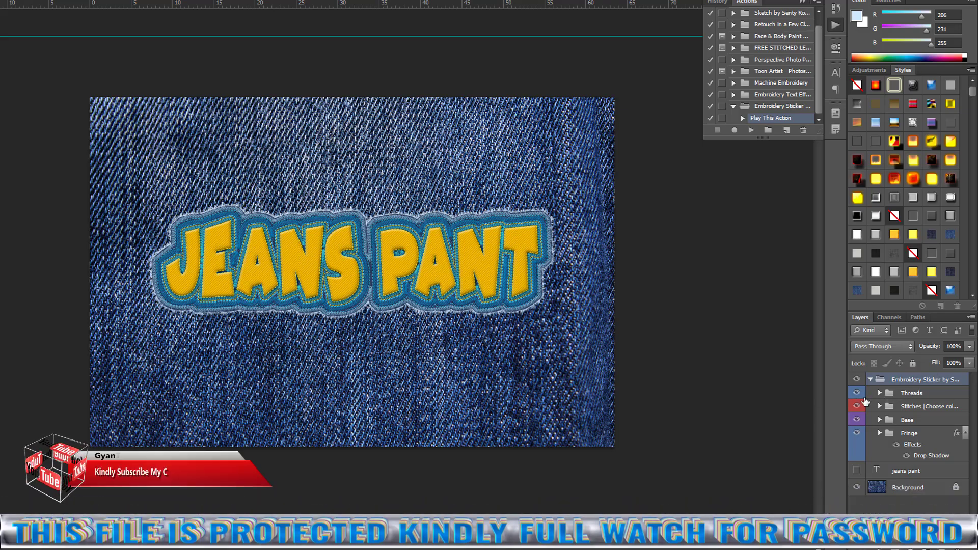
left_click(857, 393)
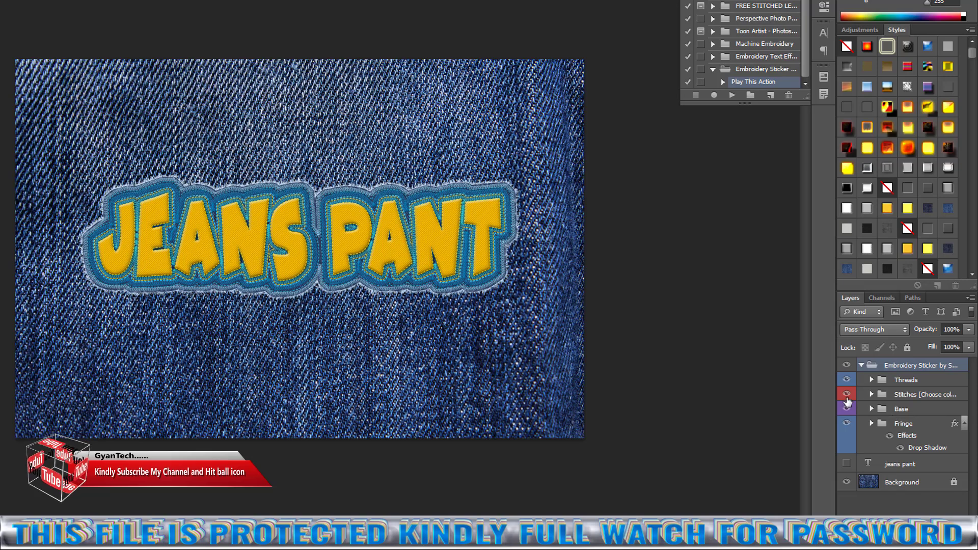
mouse_move(924, 380)
left_mouse_down()
mouse_move(949, 404)
mouse_move(942, 497)
left_mouse_up()
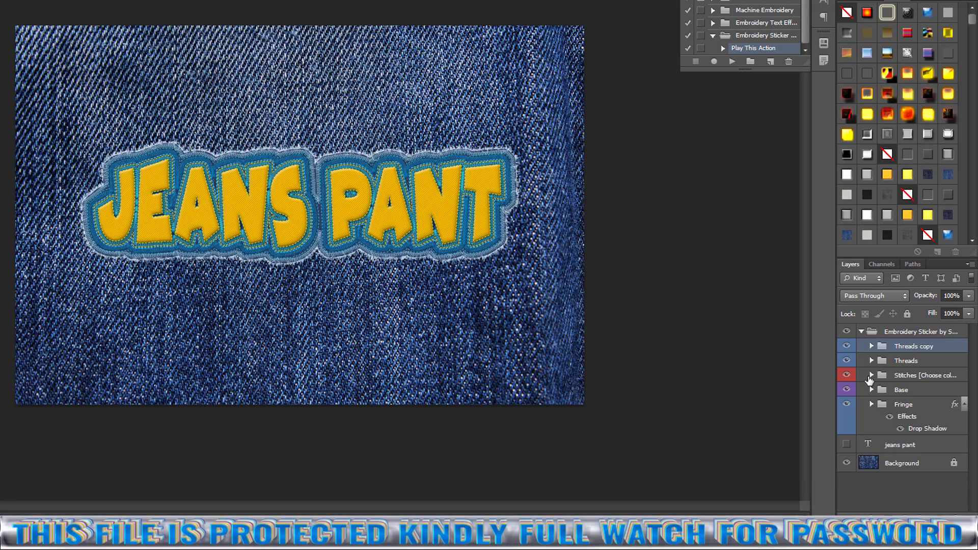
left_click(871, 375)
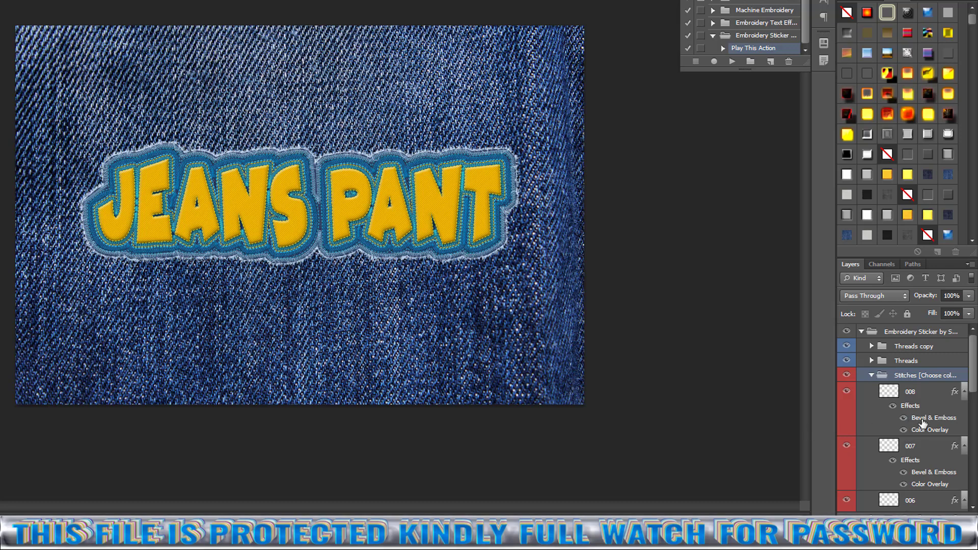
scroll(922, 432, "down", 2)
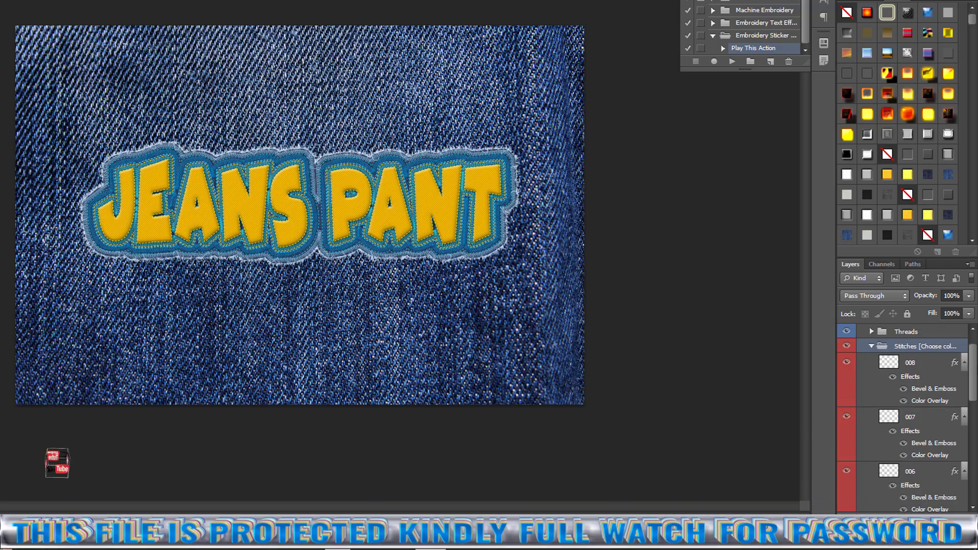
Give stitch layer 008 a colour overlay sampled from the lettering's yellow, after trying pink, green and purple
double_click(956, 364)
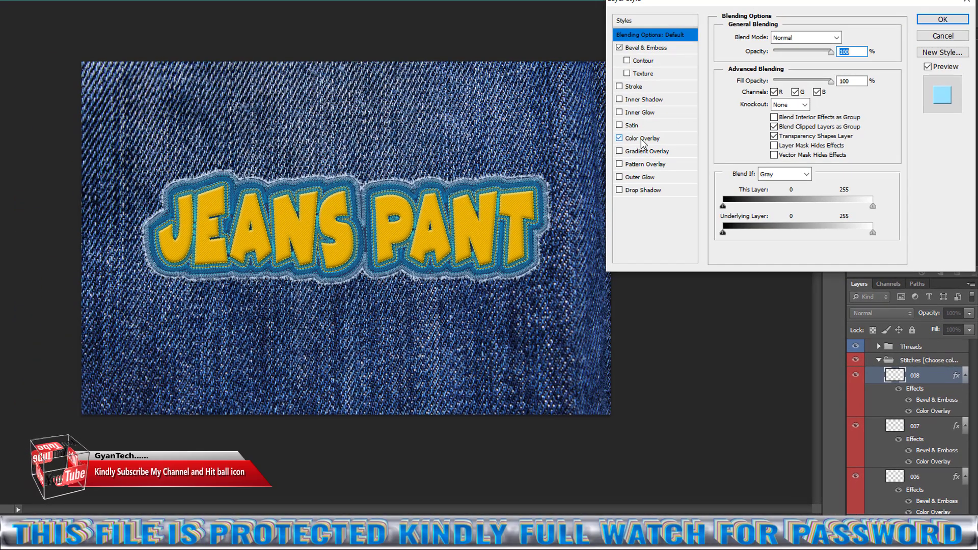
left_click(642, 138)
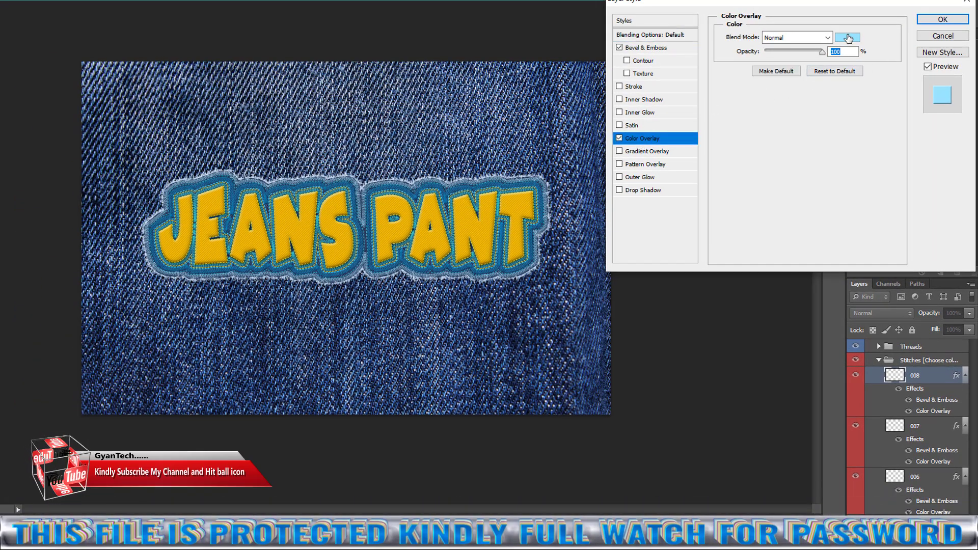
left_click(847, 39)
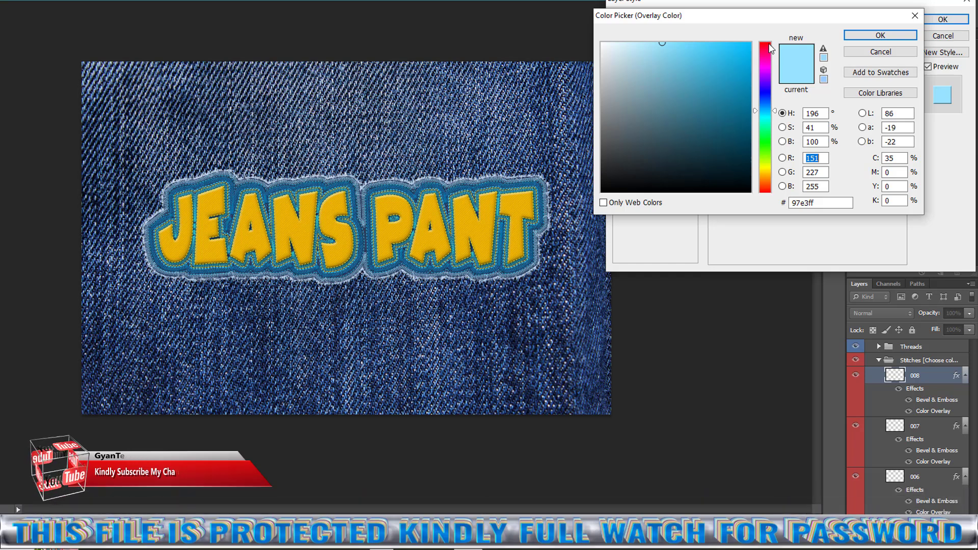
left_click(770, 45)
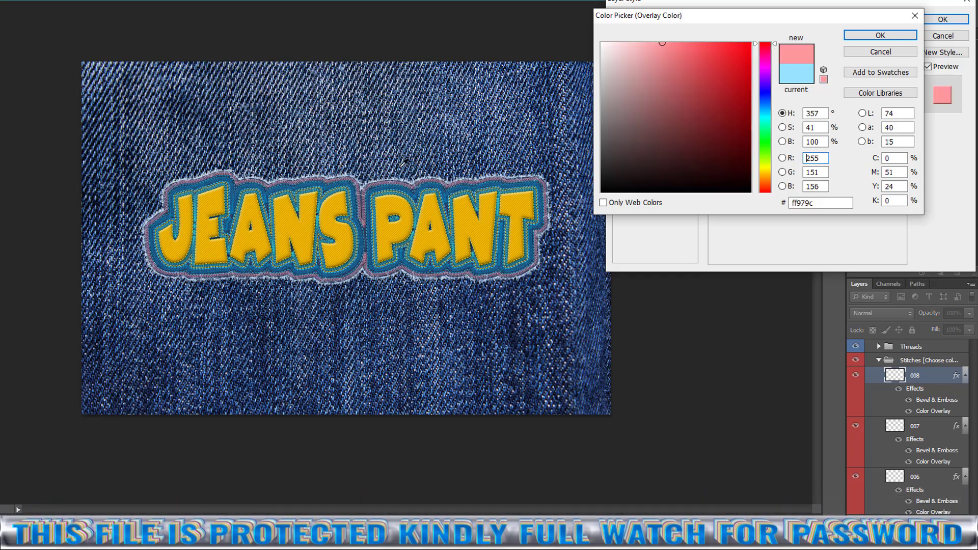
left_click(766, 141)
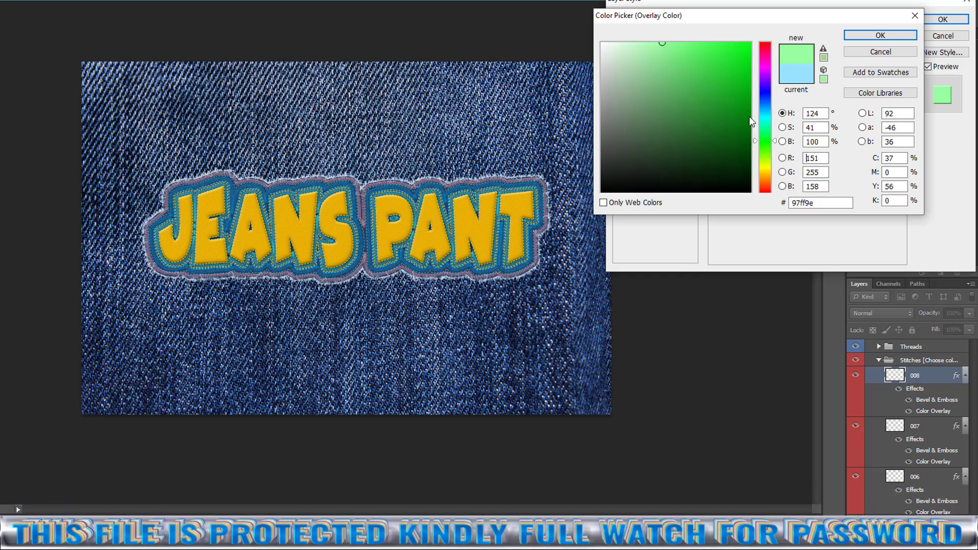
left_click(744, 110)
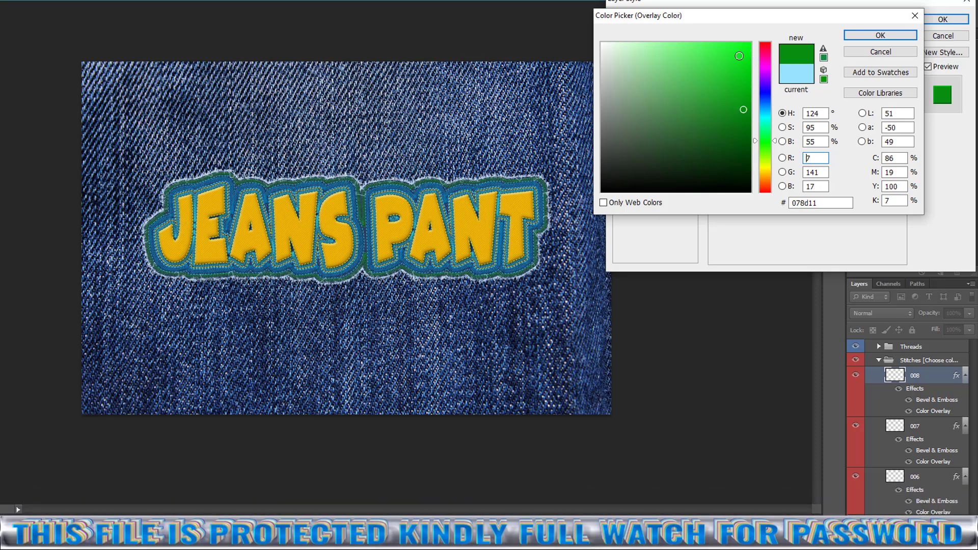
left_click(765, 76)
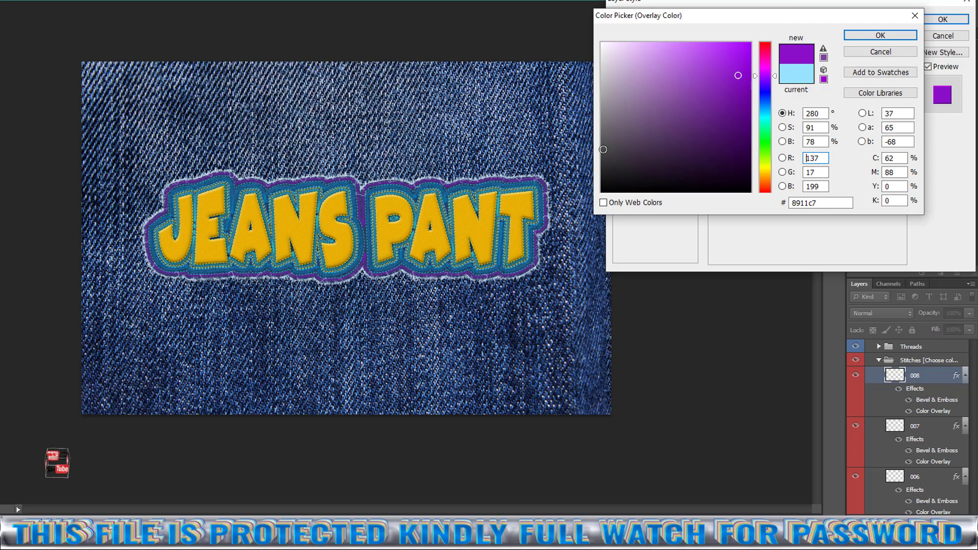
left_click(438, 198)
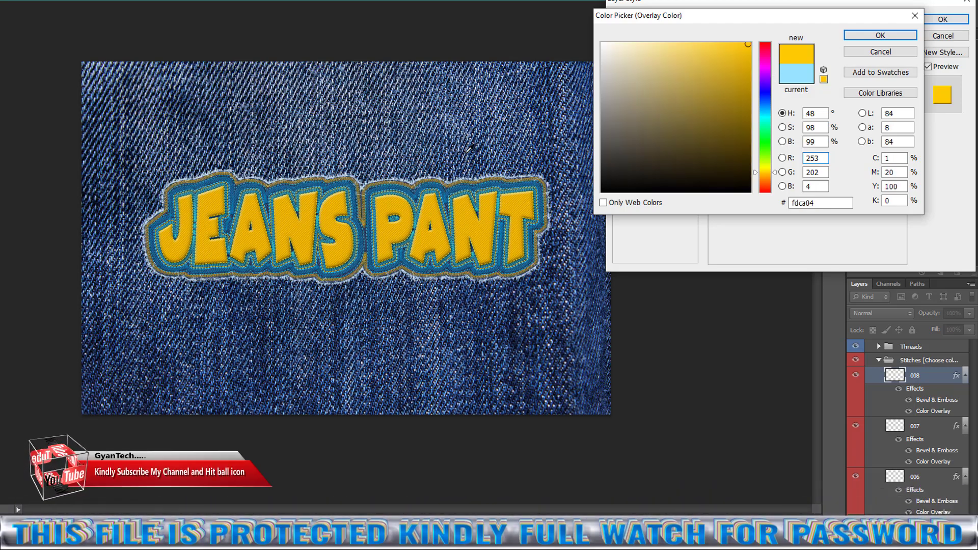
left_click(880, 35)
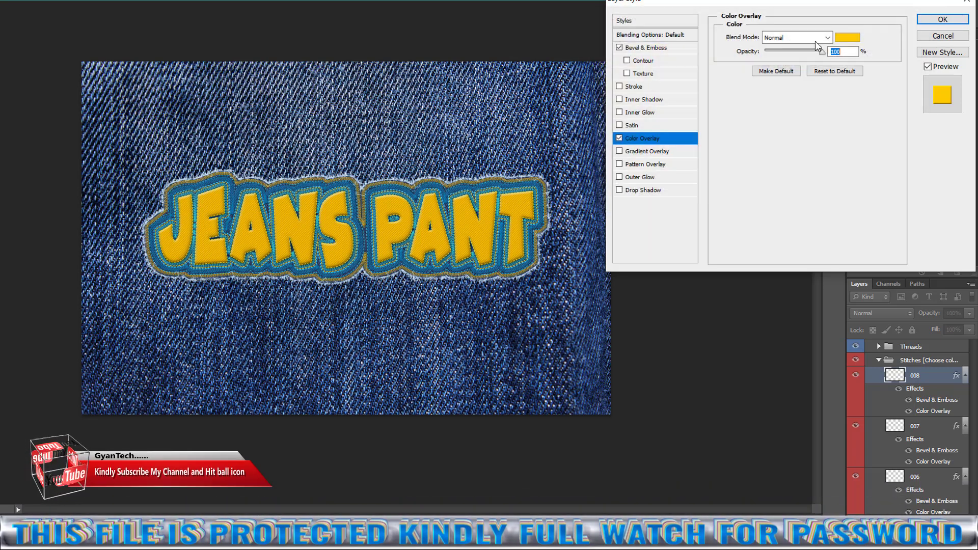
left_click(937, 19)
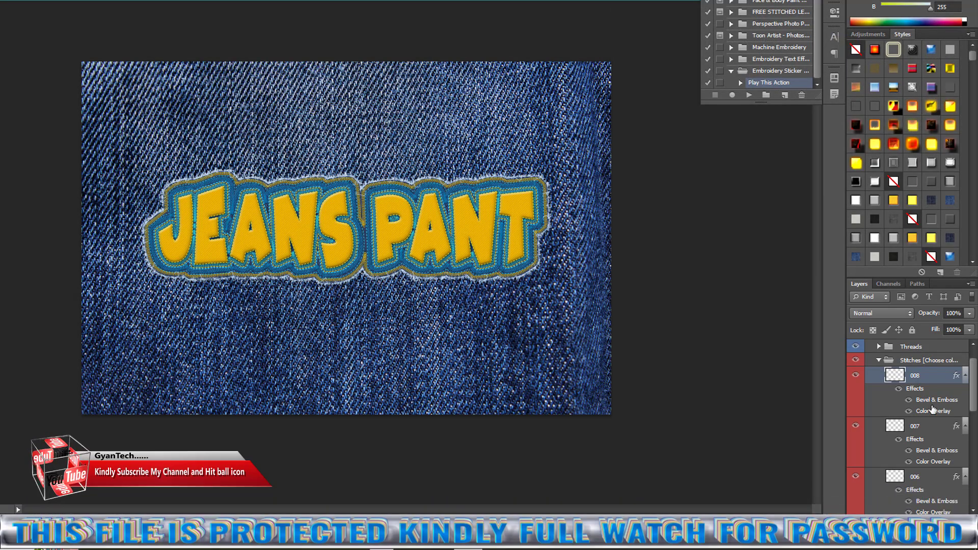
scroll(943, 443, "down", 1)
scroll(942, 443, "down", 1)
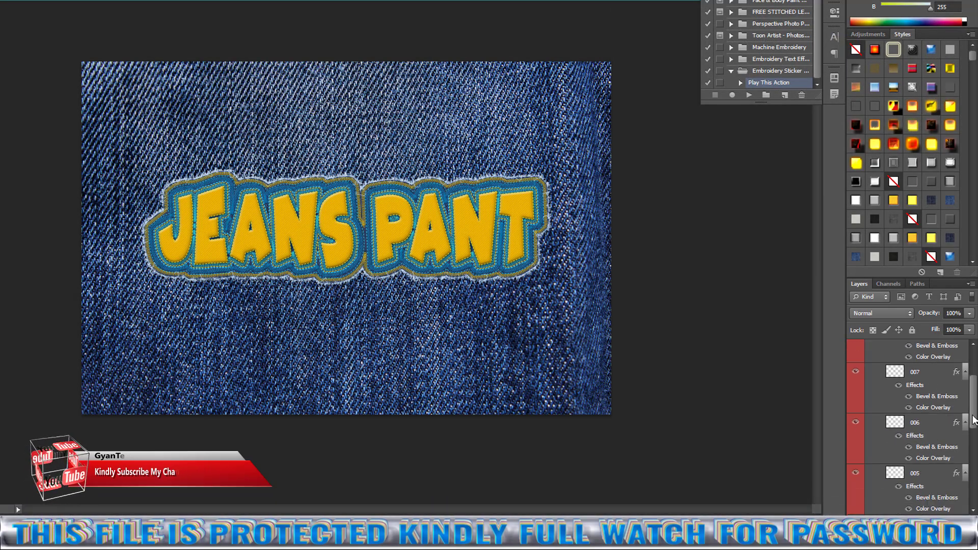
Change stitch layer 006's colour overlay to orange c86c09
left_click(957, 424)
double_click(957, 424)
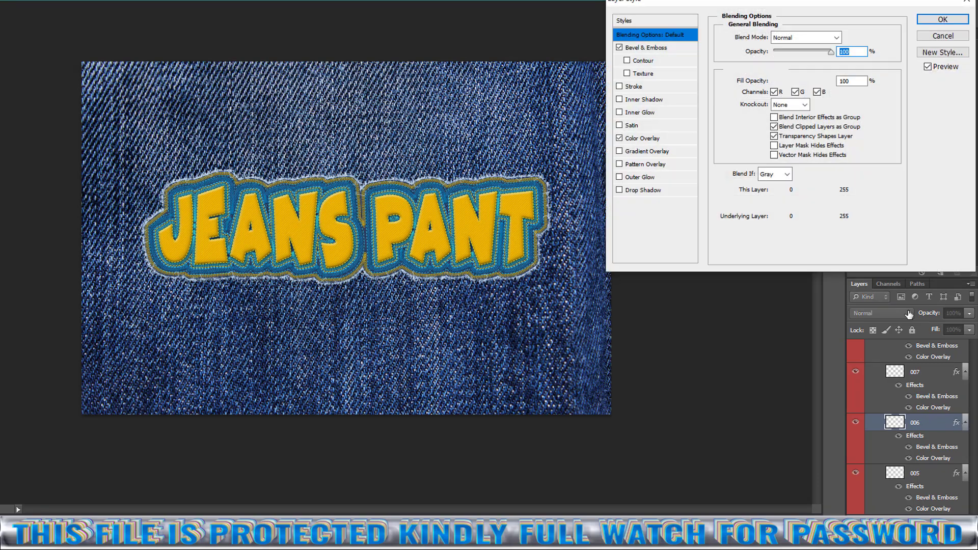
left_click(655, 140)
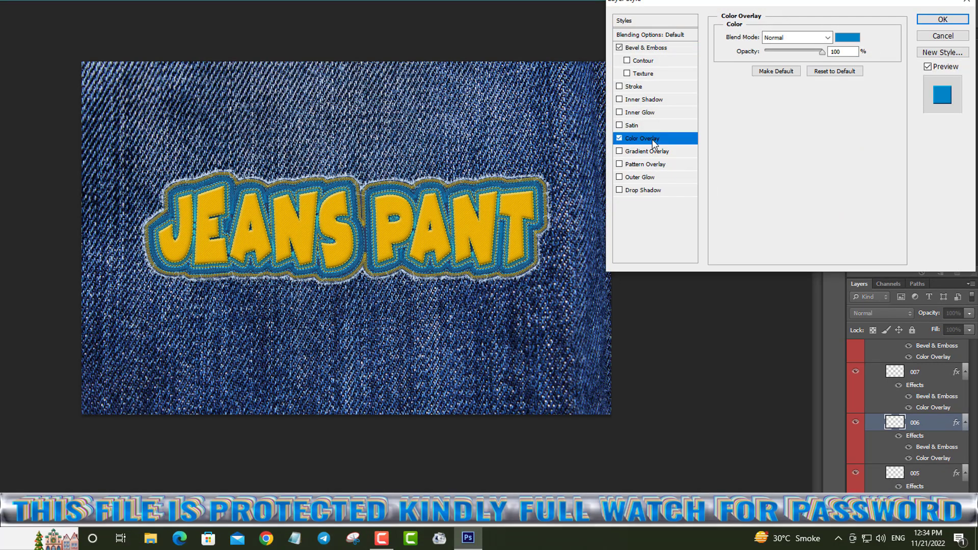
left_click(854, 39)
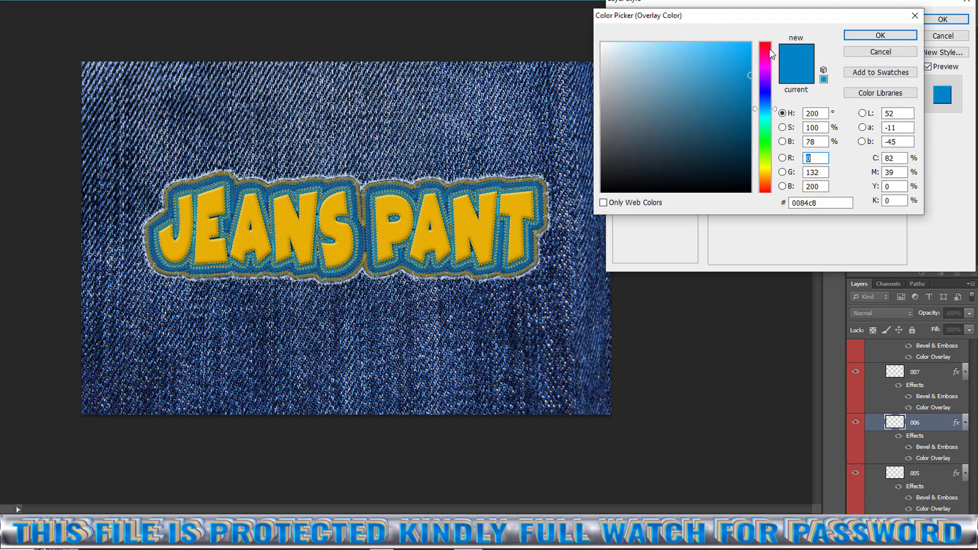
left_click(767, 46)
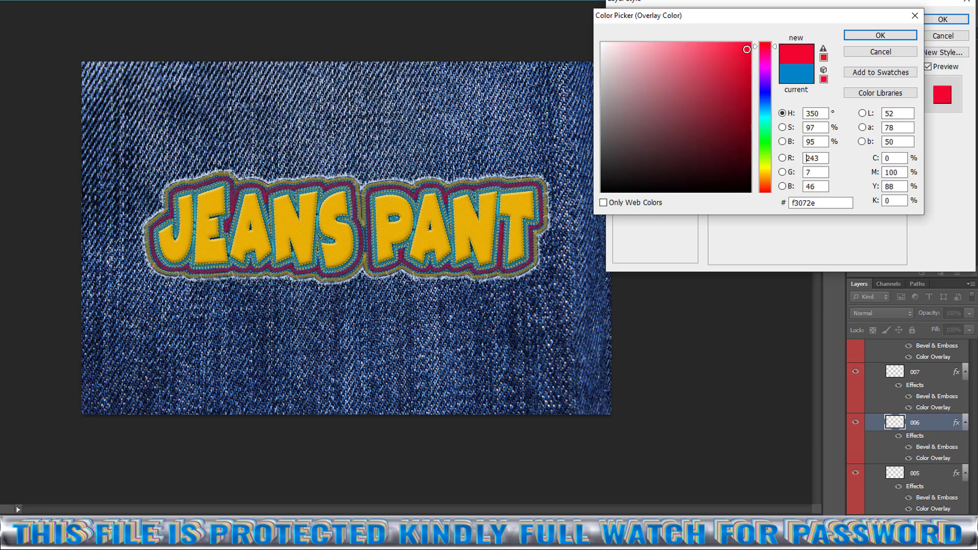
left_click(807, 158)
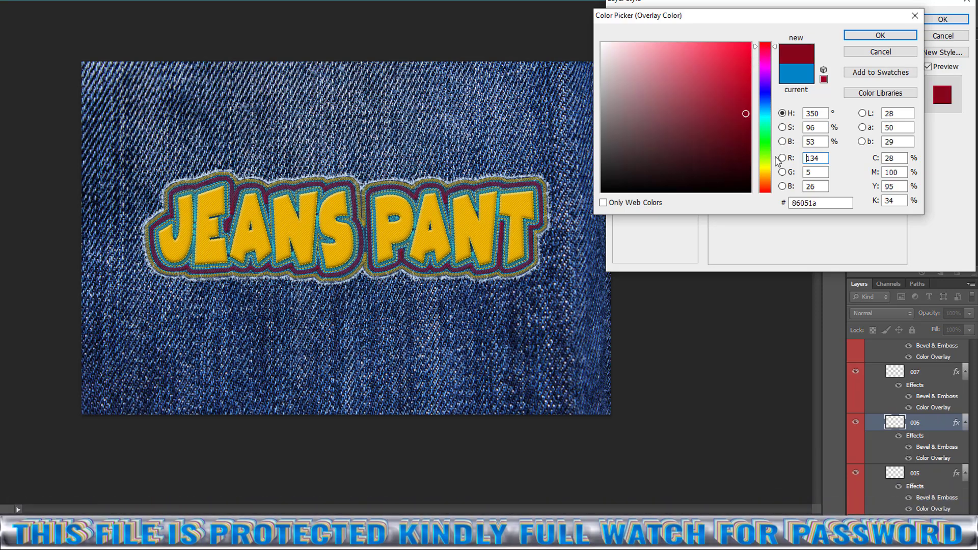
left_click(770, 179)
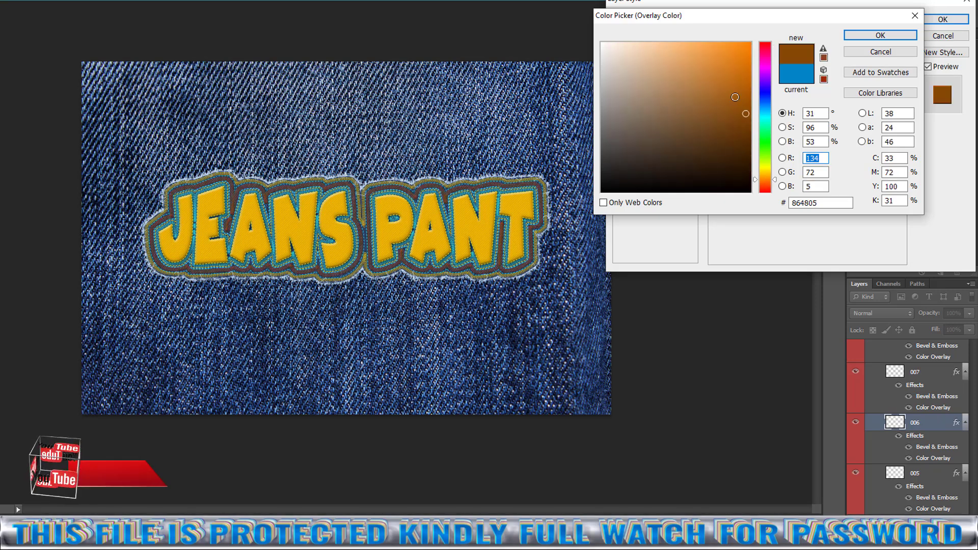
left_click_drag(737, 53, 745, 46)
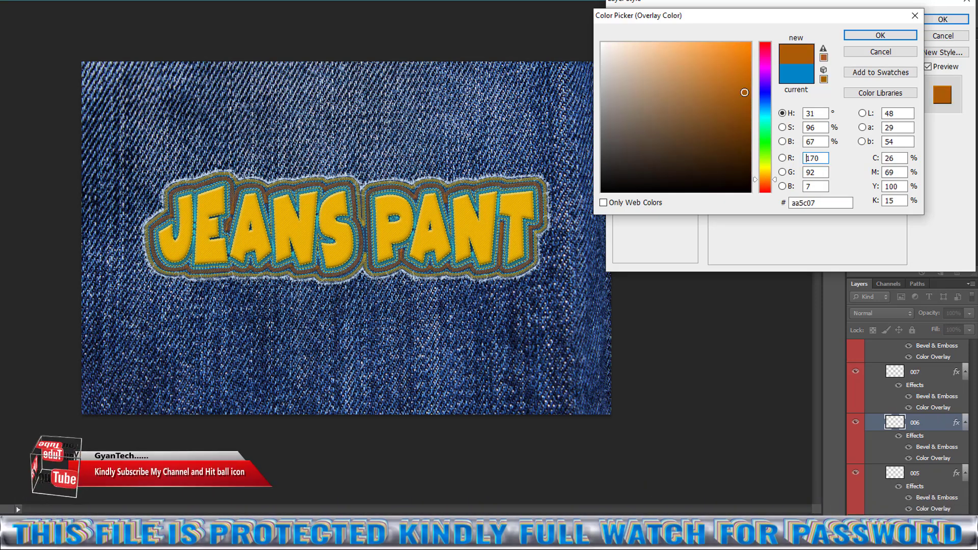
left_click_drag(745, 92, 744, 75)
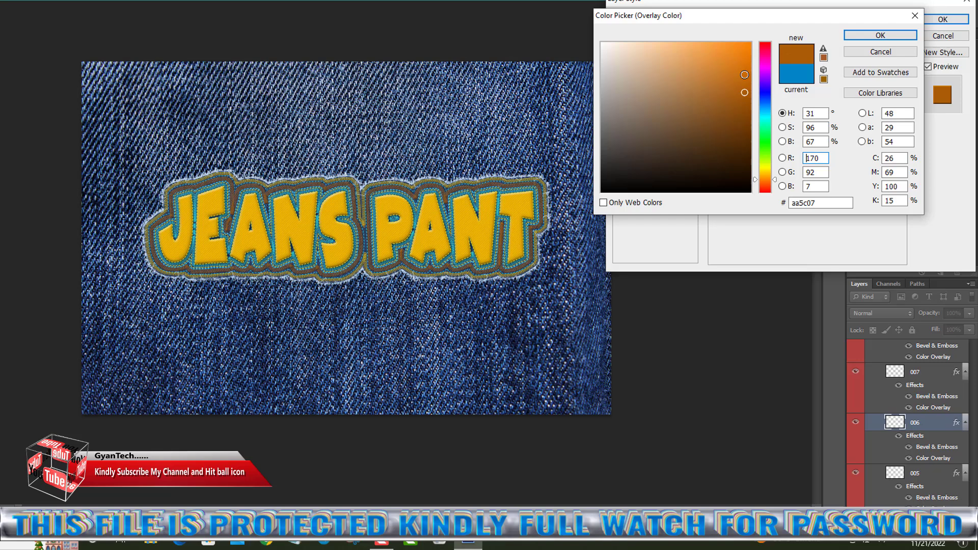
left_click(879, 36)
key("Return")
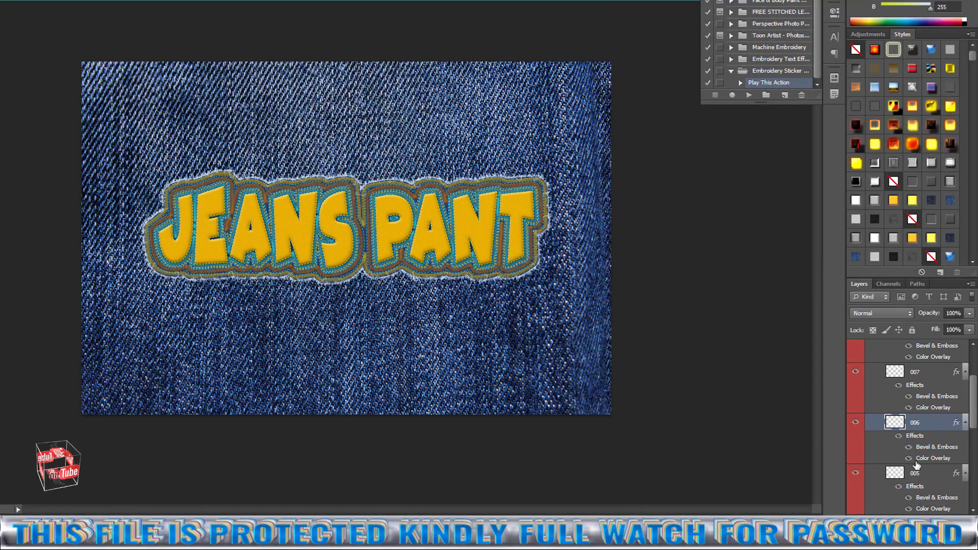
Set stitch layer 005's colour overlay to pink f54f99, after trying yellow-green and blue
scroll(917, 464, "down", 2)
left_click(957, 420)
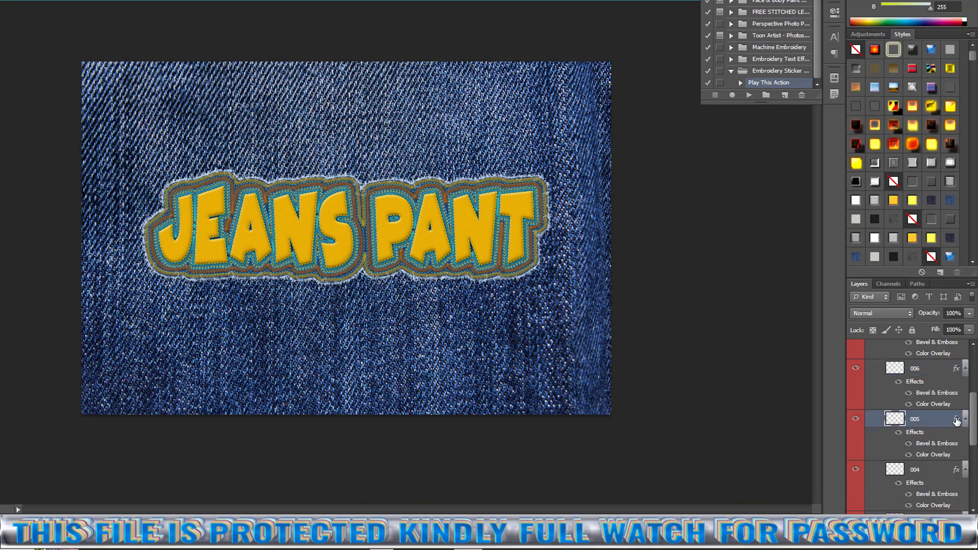
double_click(957, 420)
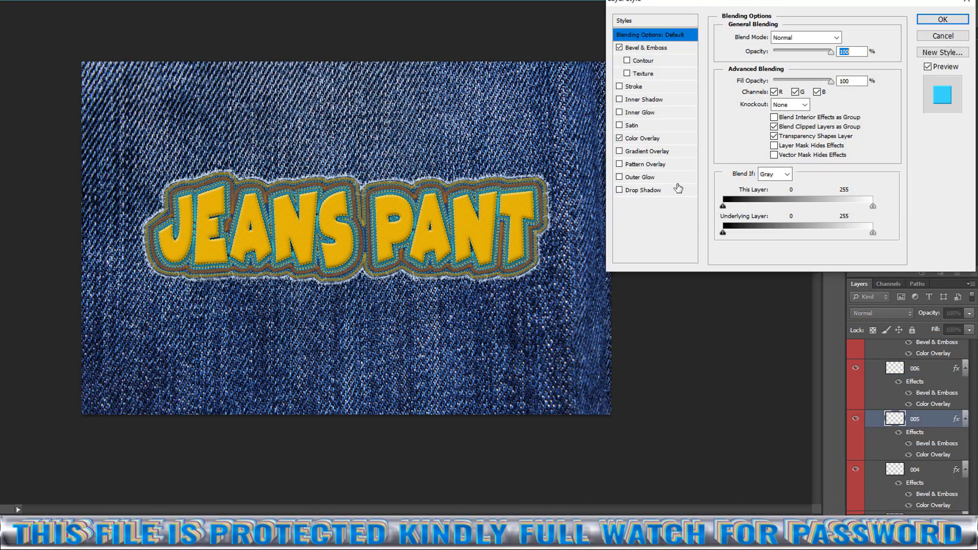
left_click(642, 138)
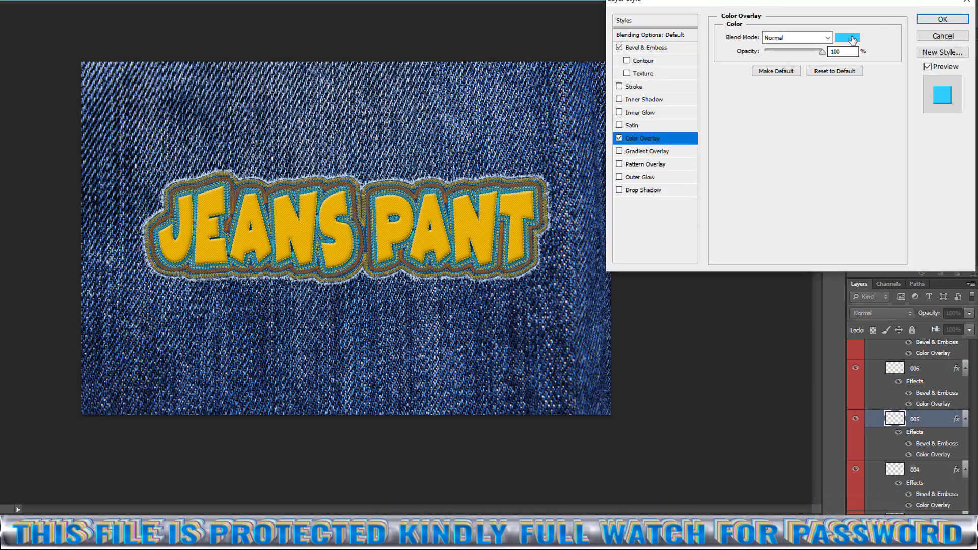
left_click(851, 39)
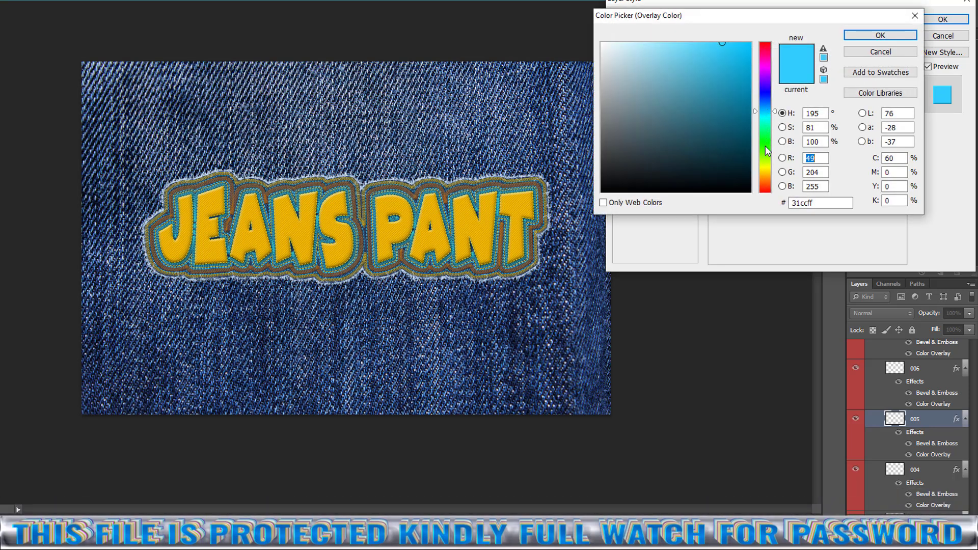
left_click_drag(771, 171, 771, 166)
left_click_drag(747, 128, 740, 88)
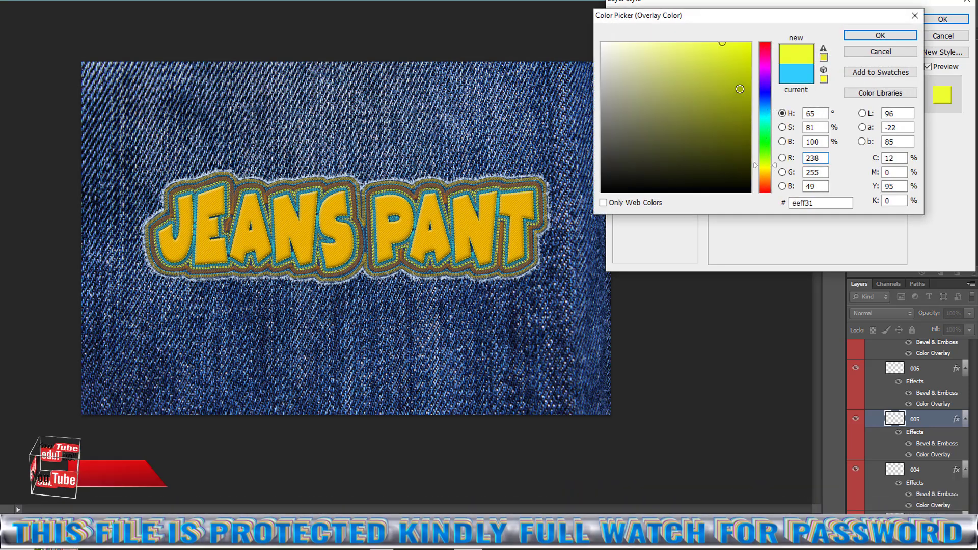
left_click(762, 96)
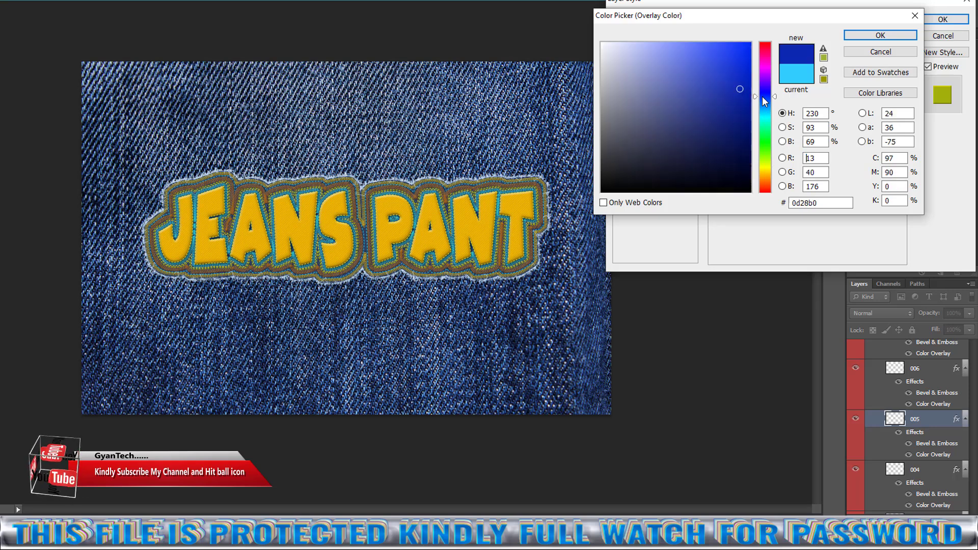
left_click(746, 50)
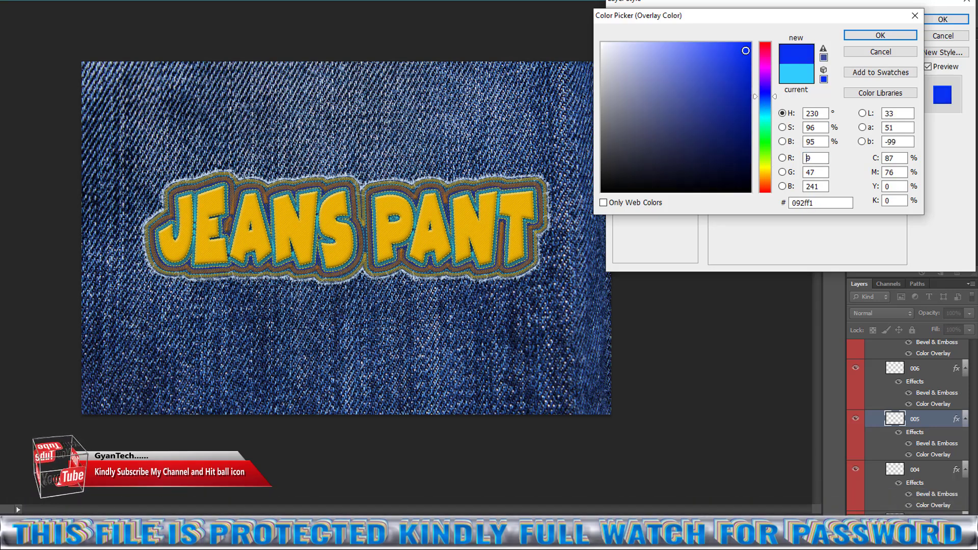
left_click(766, 53)
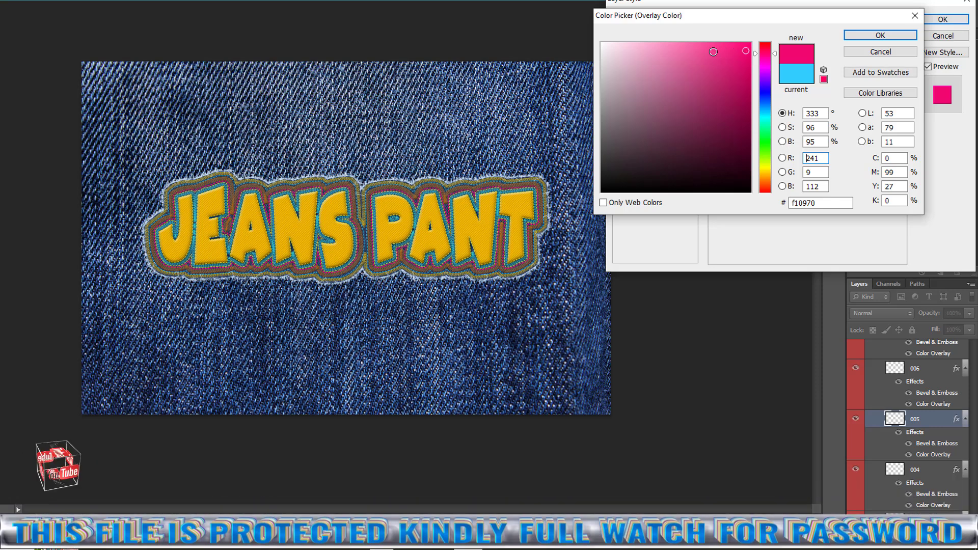
left_click(702, 48)
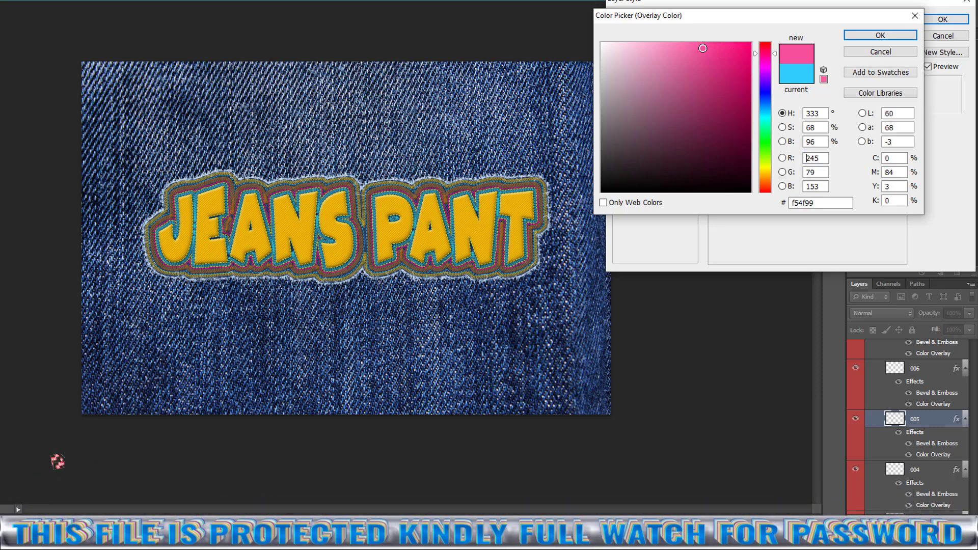
left_click(880, 36)
Apply layer 005's pink overlay, then give stitch layer 002 a near-black 131201 colour overlay
key("Return")
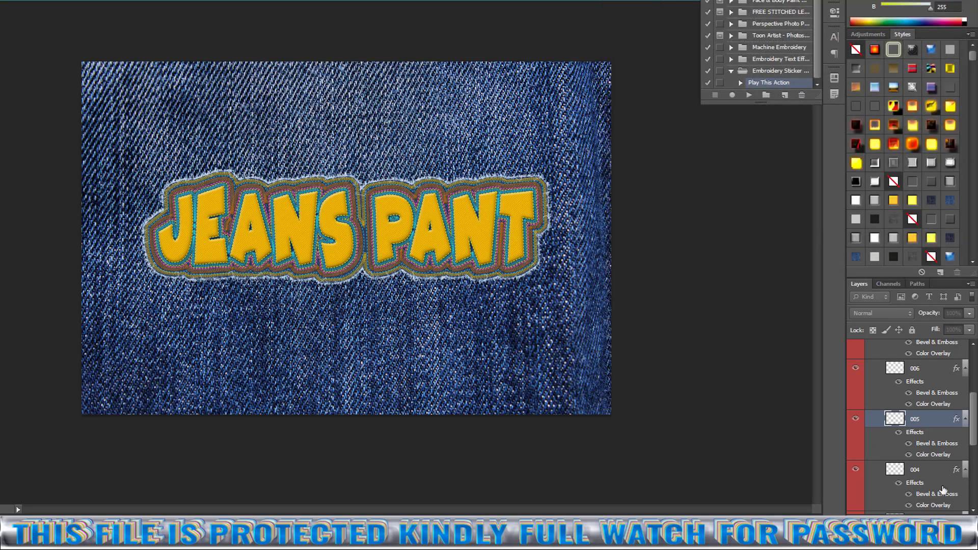
scroll(911, 457, "down", 3)
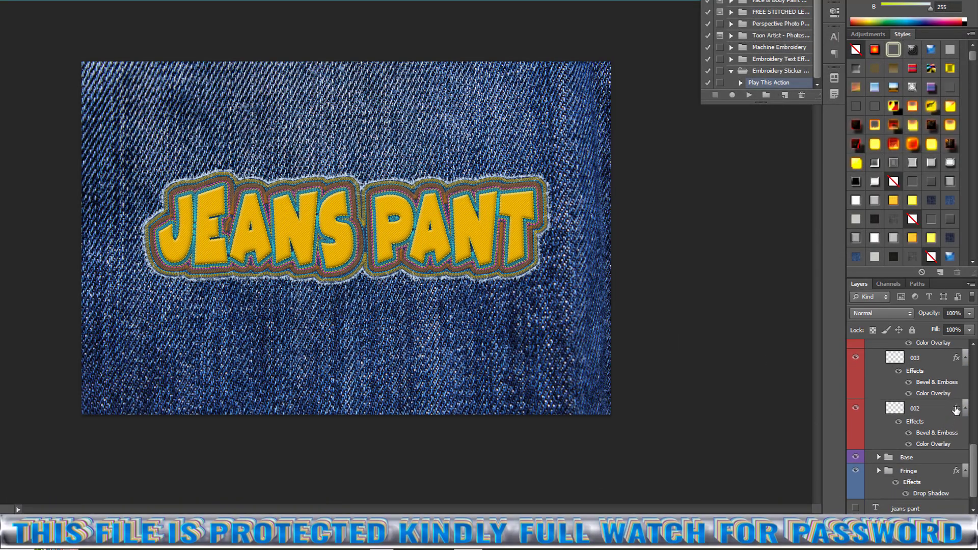
left_click(956, 409)
double_click(957, 410)
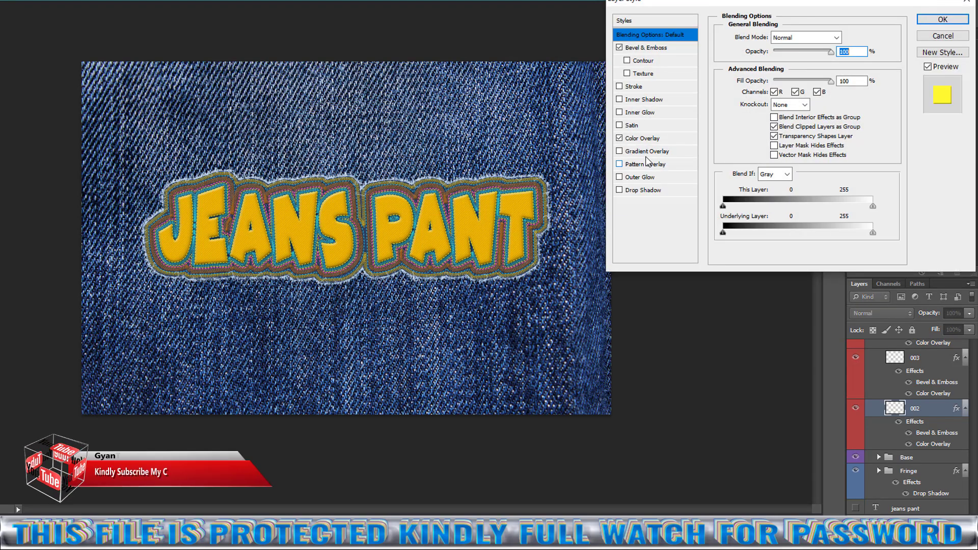
left_click(647, 139)
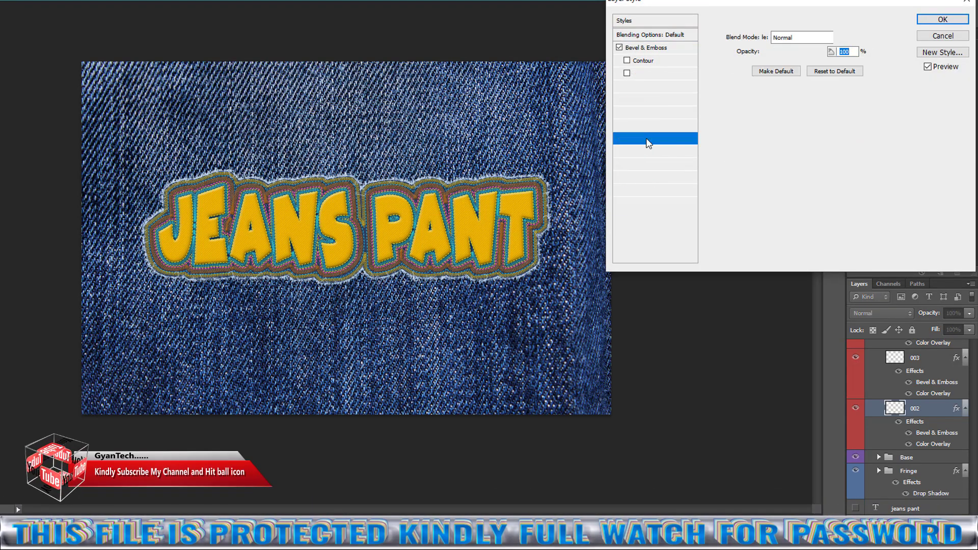
left_click(848, 39)
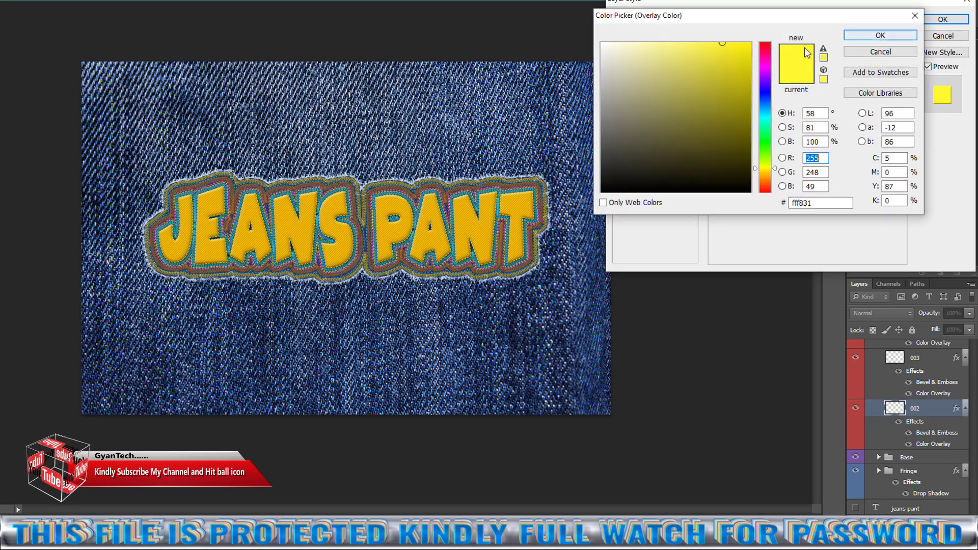
left_click(742, 162)
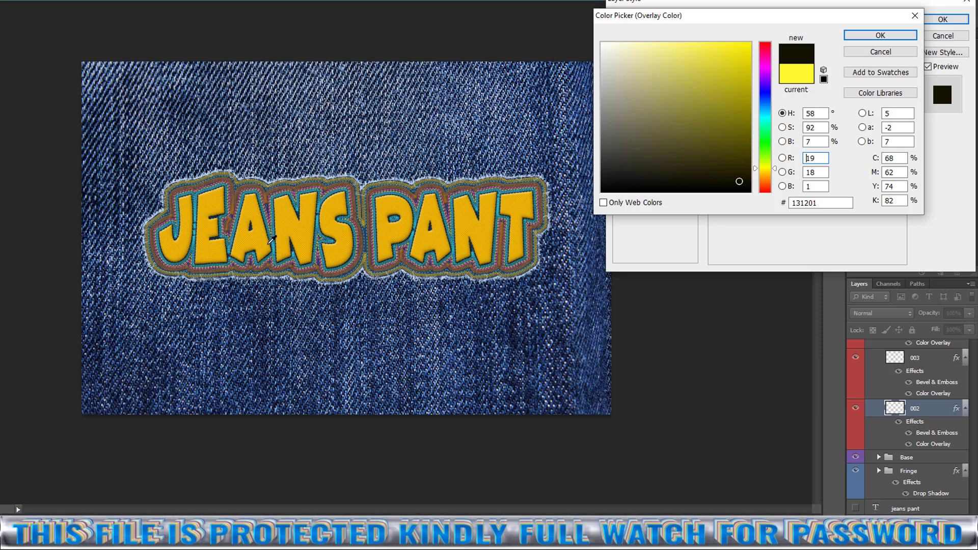
left_click(889, 35)
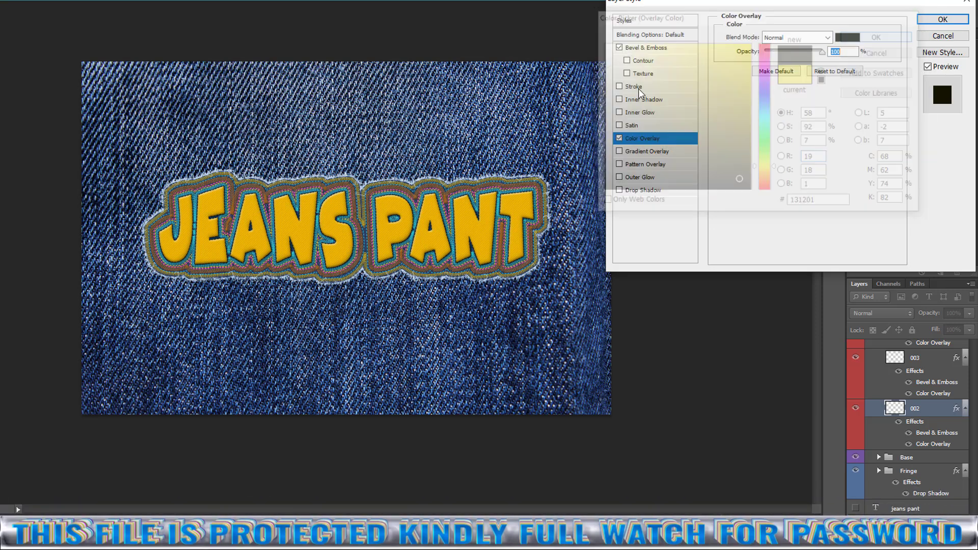
left_click(942, 19)
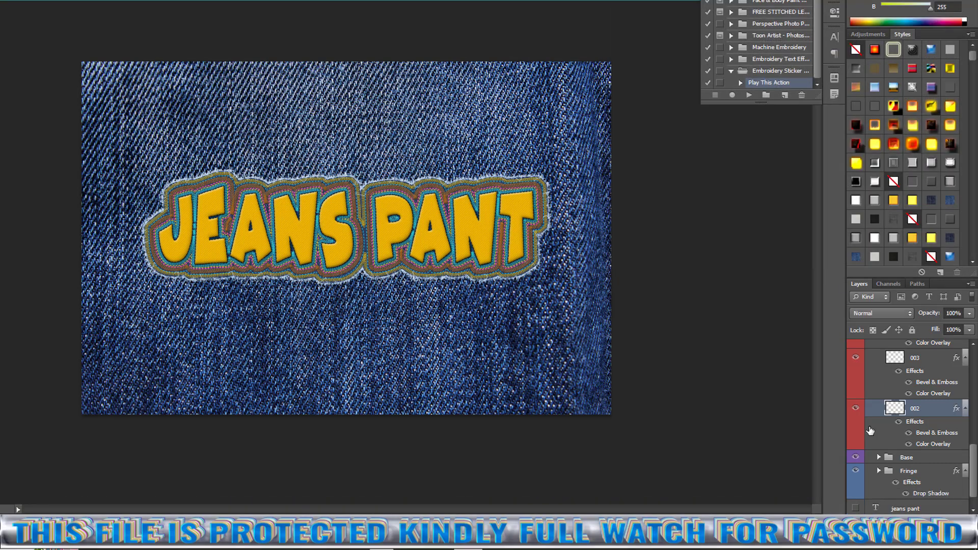
Open the Denim Base layer's Pattern Overlay settings after toggling the Base layer's visibility
left_click(856, 439)
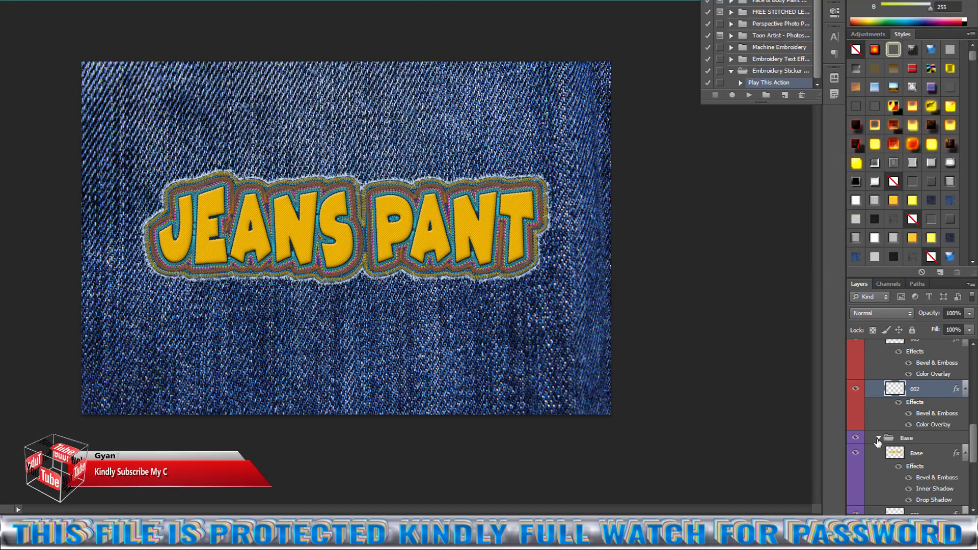
scroll(879, 438, "down", 5)
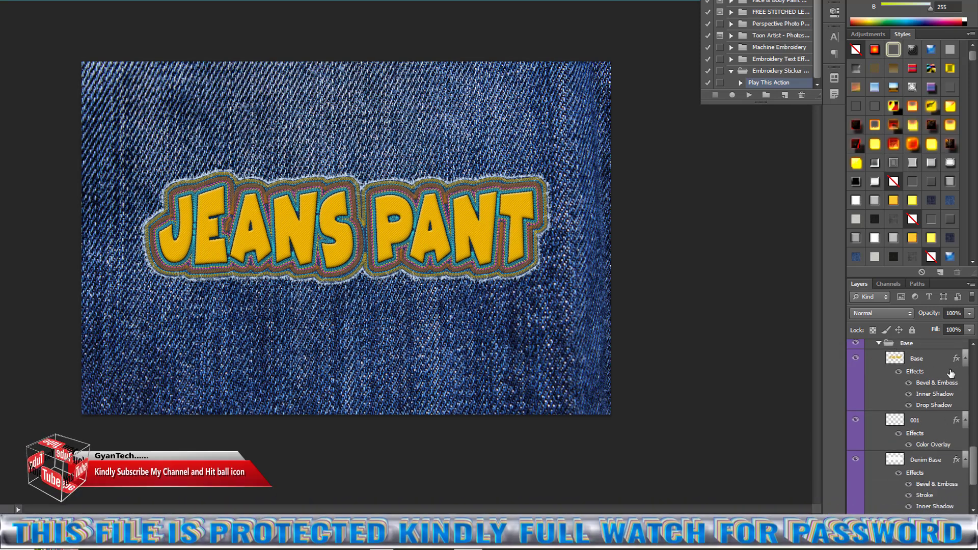
left_click(959, 462)
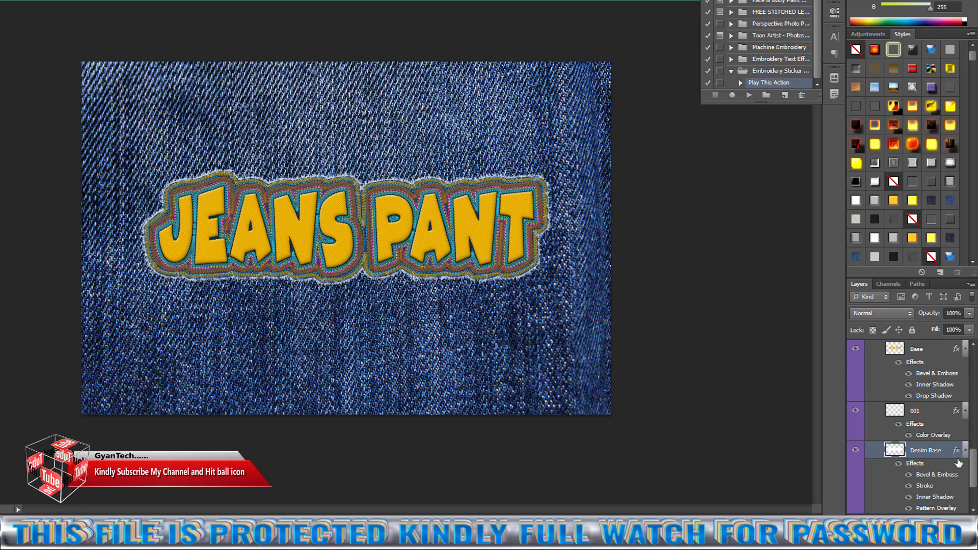
double_click(958, 462)
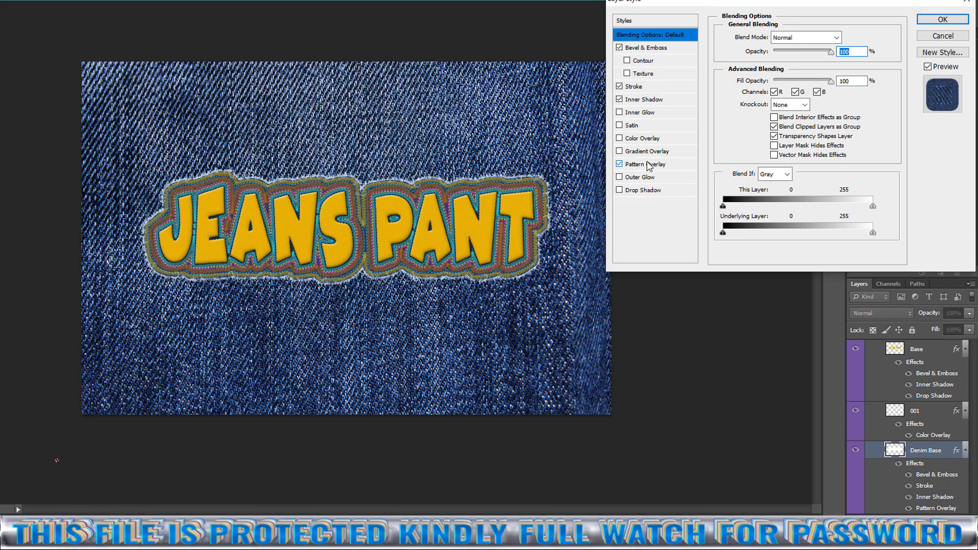
left_click(648, 164)
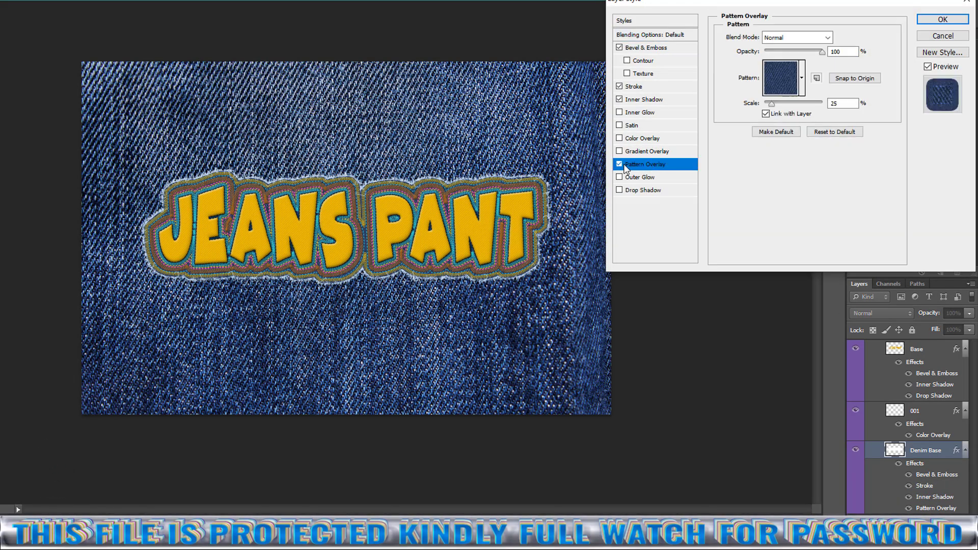
Compare dark, light and black-and-white diagonal textures, then keep the blue denim pattern
left_click(788, 78)
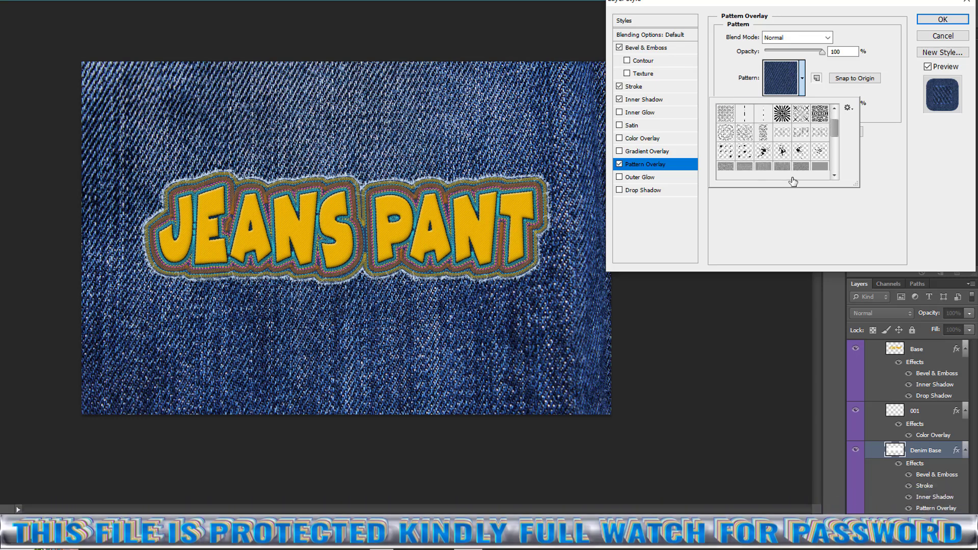
scroll(803, 153, "down", 5)
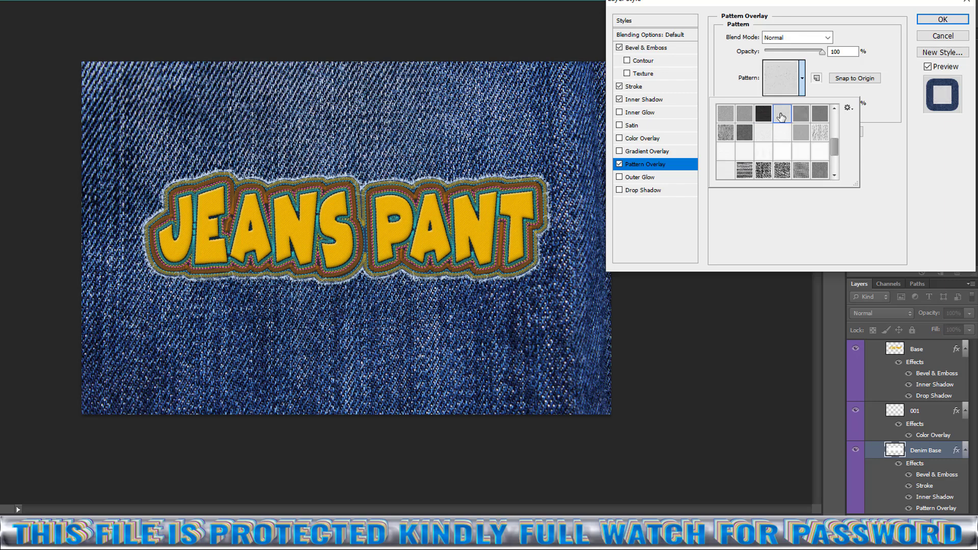
scroll(770, 142, "down", 1)
left_click(762, 143)
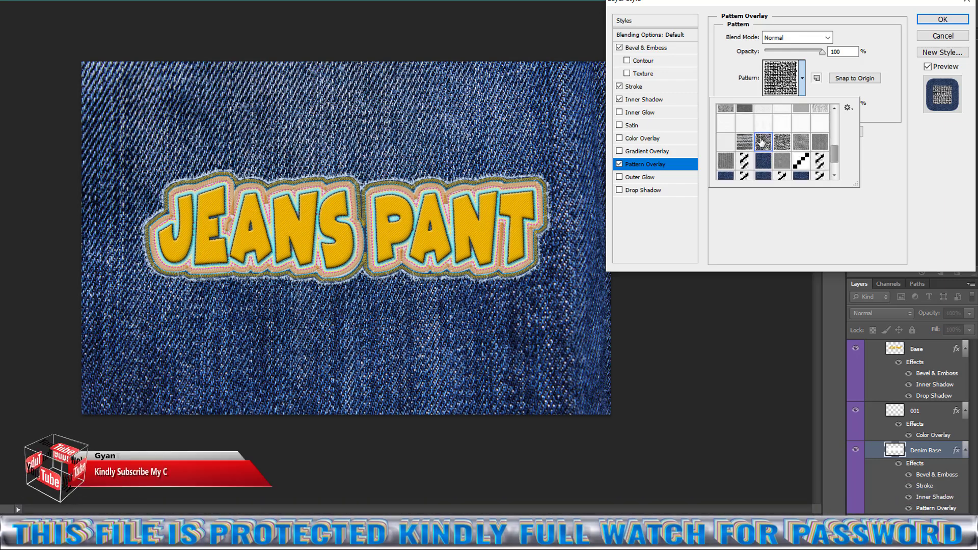
left_click(751, 143)
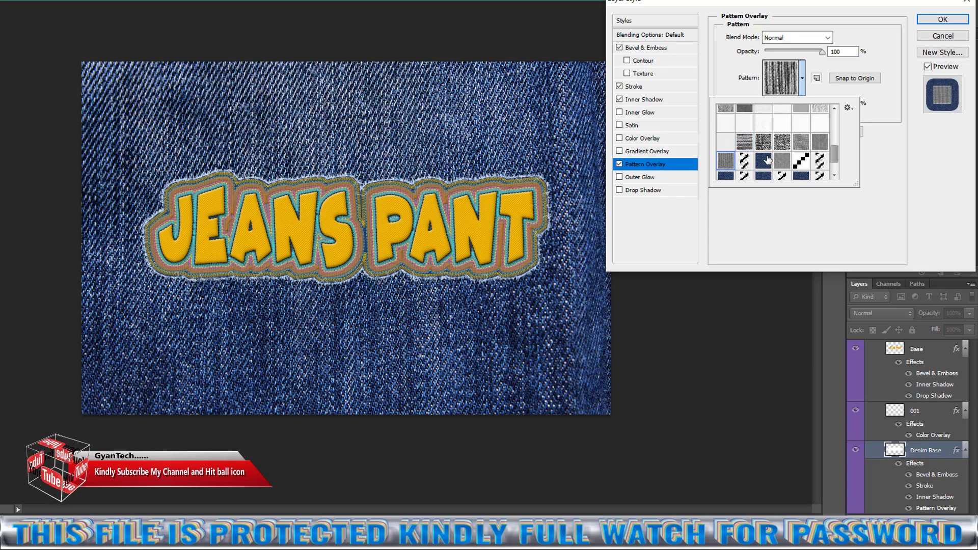
left_click(764, 161)
scroll(800, 154, "down", 1)
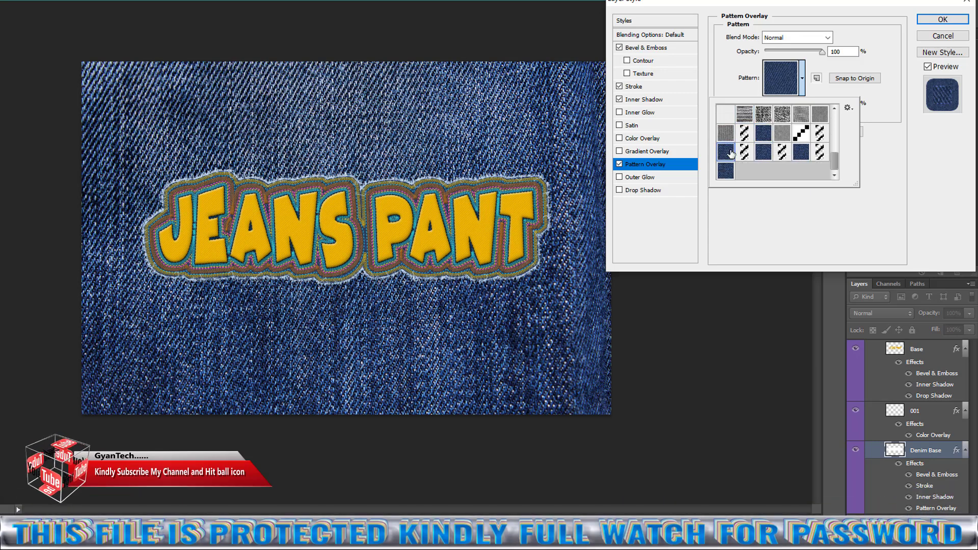
left_click(801, 135)
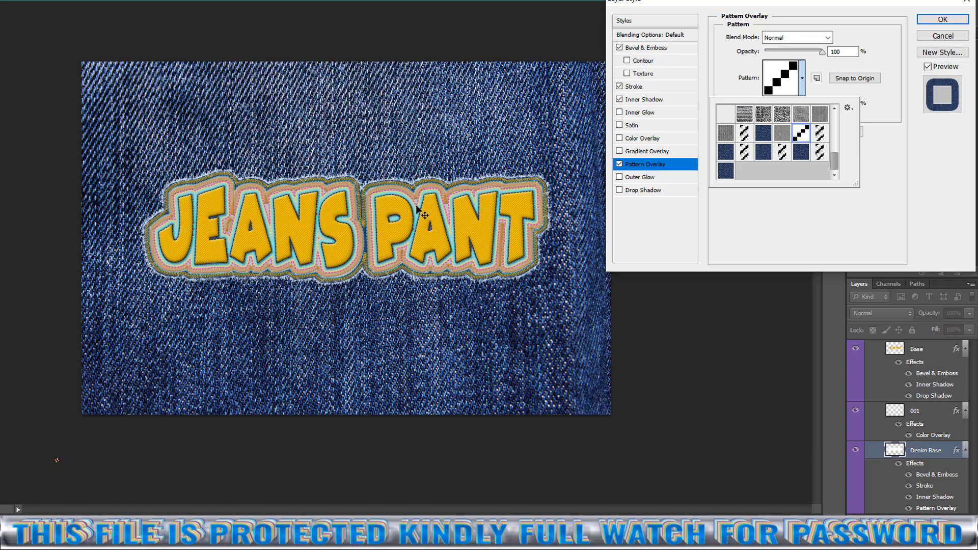
left_click(763, 152)
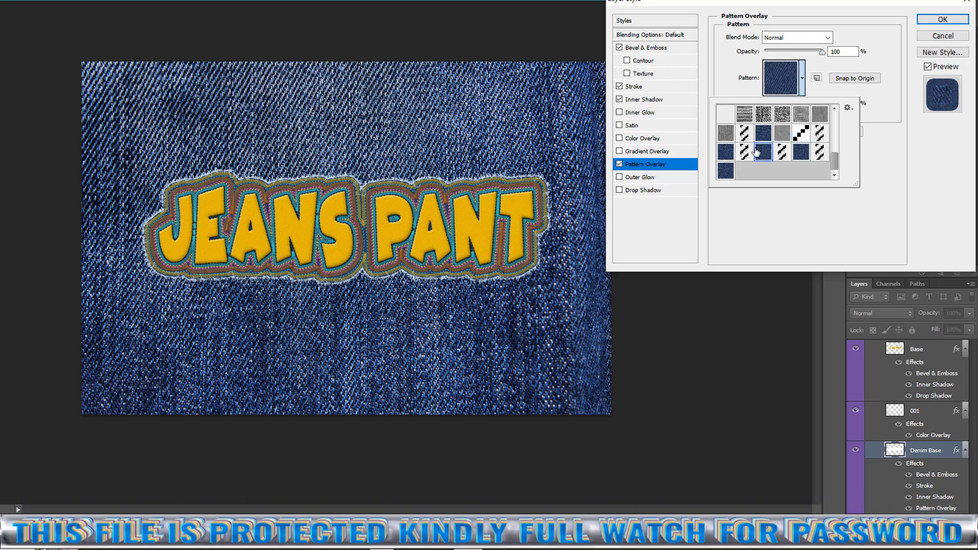
left_click(956, 40)
Confirm the Denim Base layer style and toggle the layer's visibility off and on to compare
key("Return")
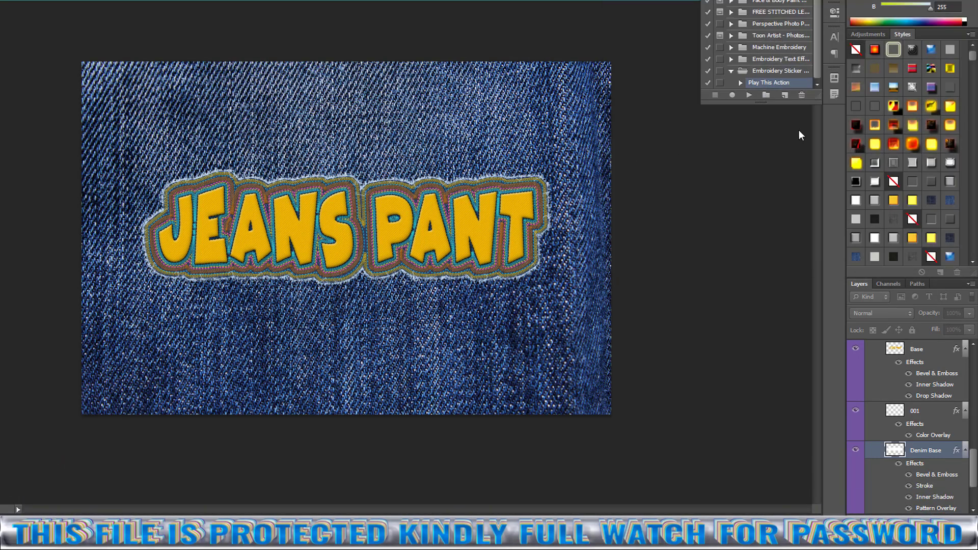
scroll(932, 479, "down", 3)
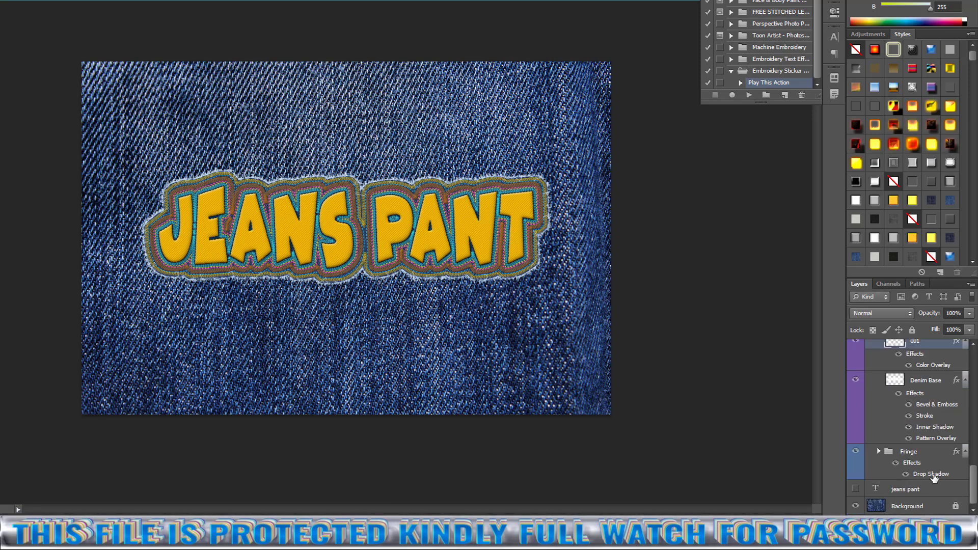
left_click(856, 381)
left_click(857, 381)
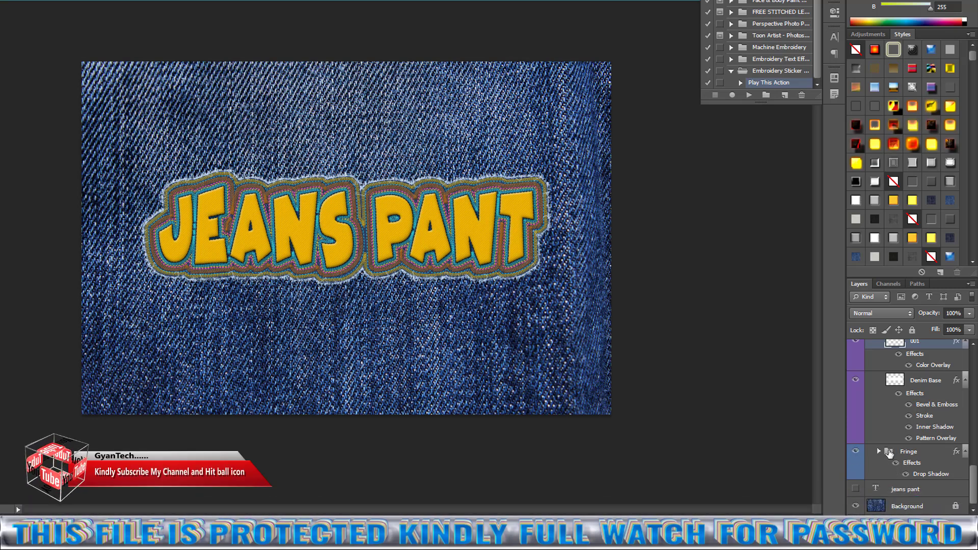
Expand the Fringe group to list sublayers 01–04, inspecting layer 01's style without changes
left_click(879, 452)
scroll(936, 455, "down", 8)
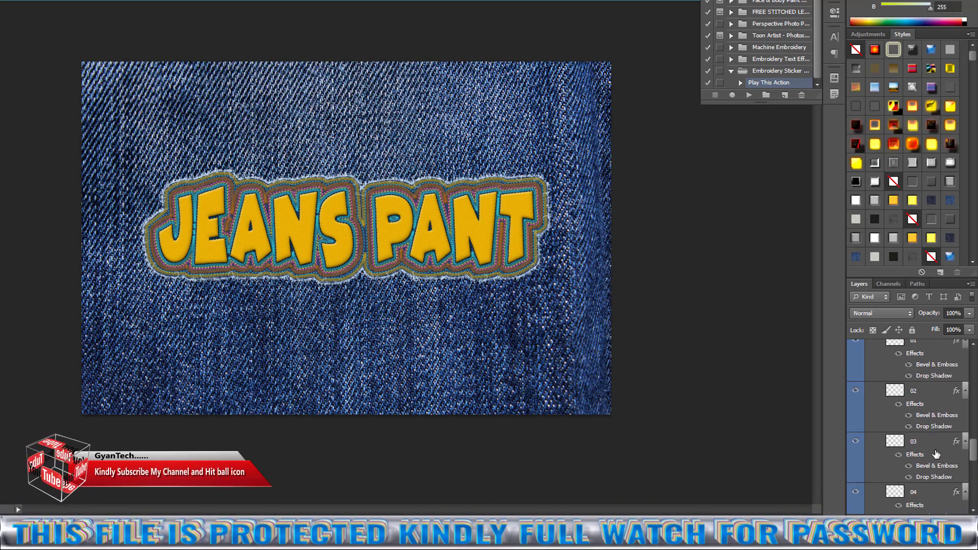
scroll(936, 454, "up", 1)
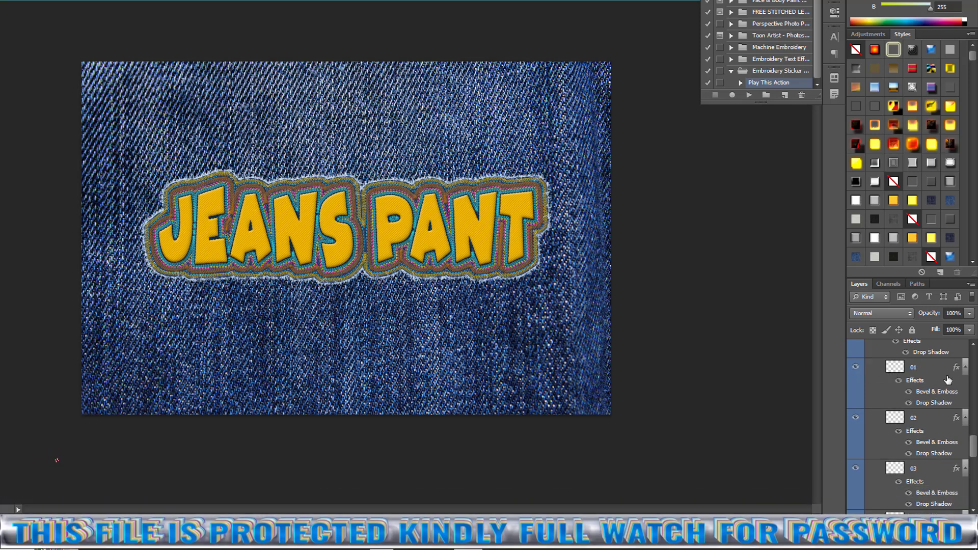
double_click(957, 371)
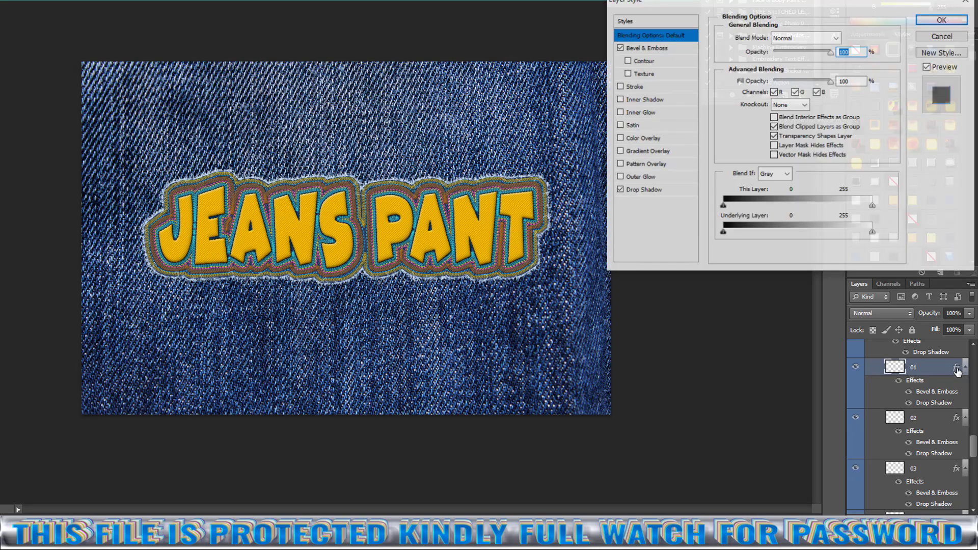
left_click(967, 6)
scroll(924, 407, "up", 3)
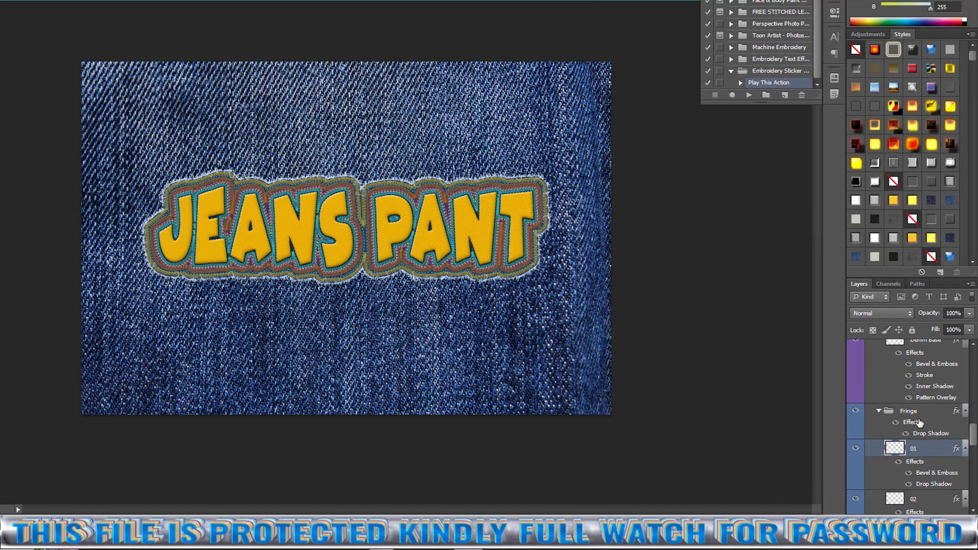
Collapse the Fringe group and add a Color Overlay in its layer style
left_click(879, 412)
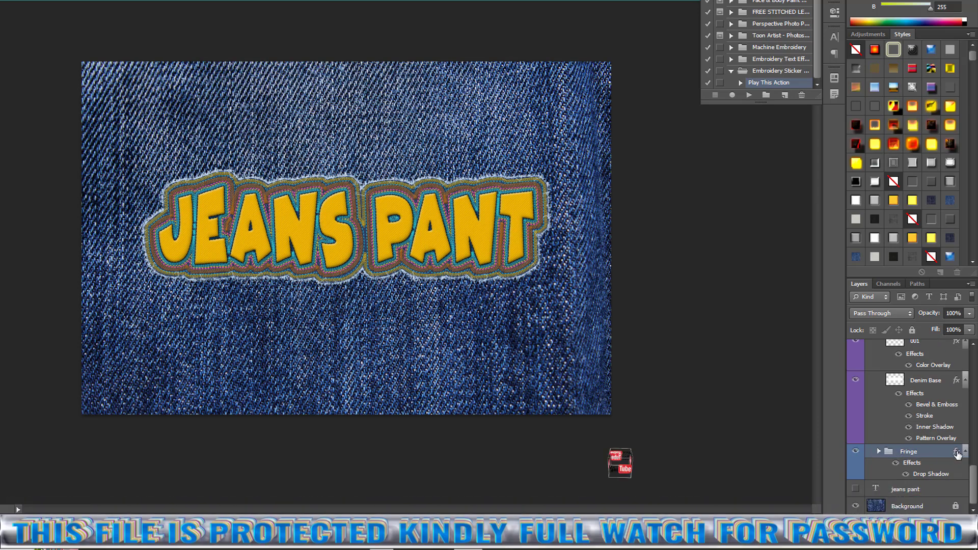
double_click(956, 452)
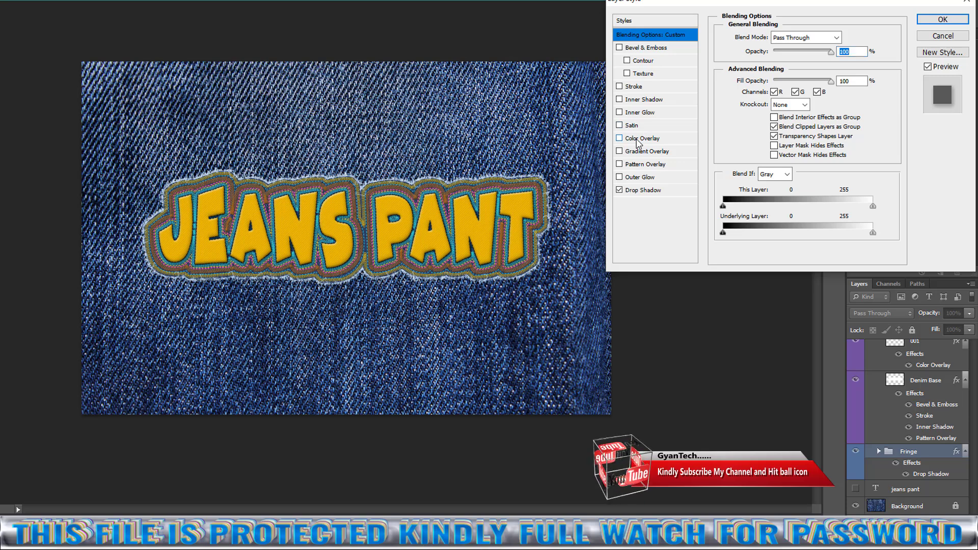
left_click(637, 139)
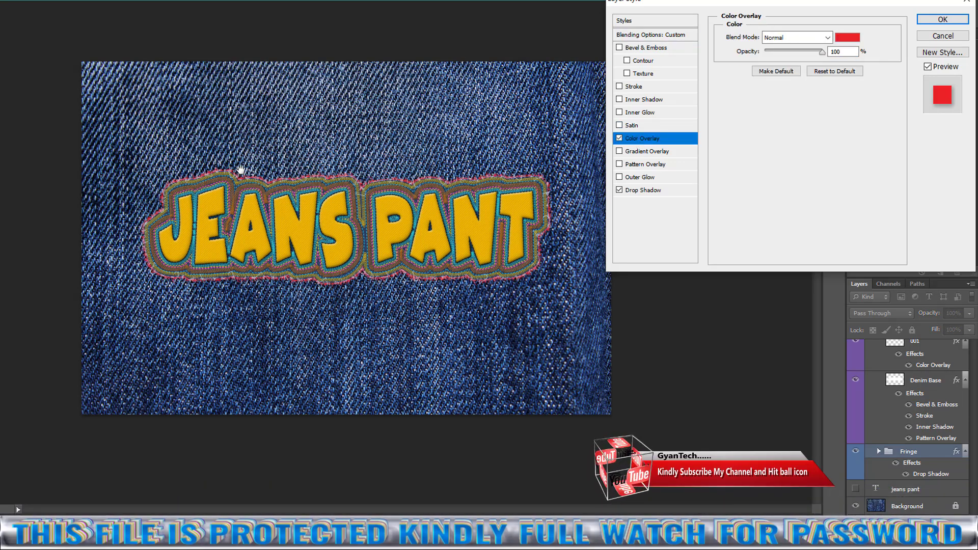
left_click(855, 39)
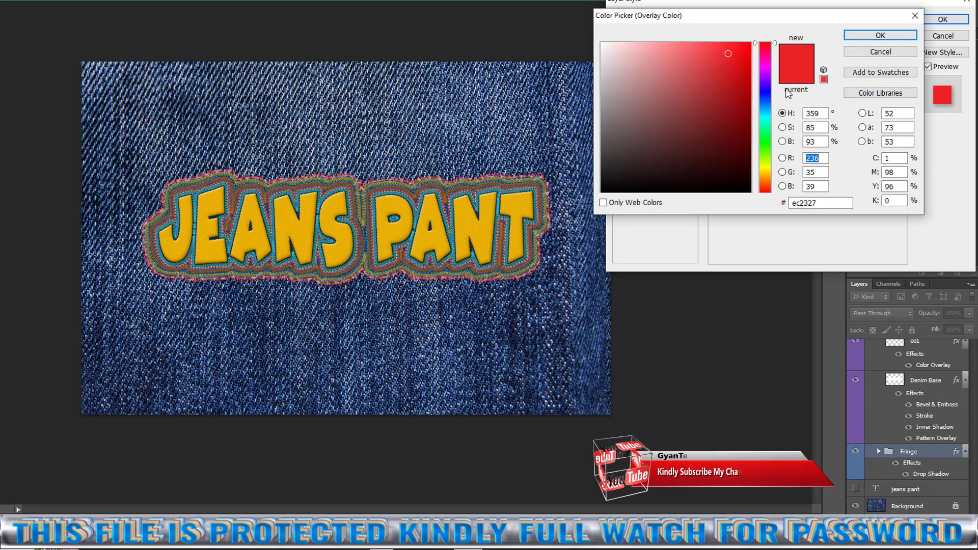
left_click(497, 130)
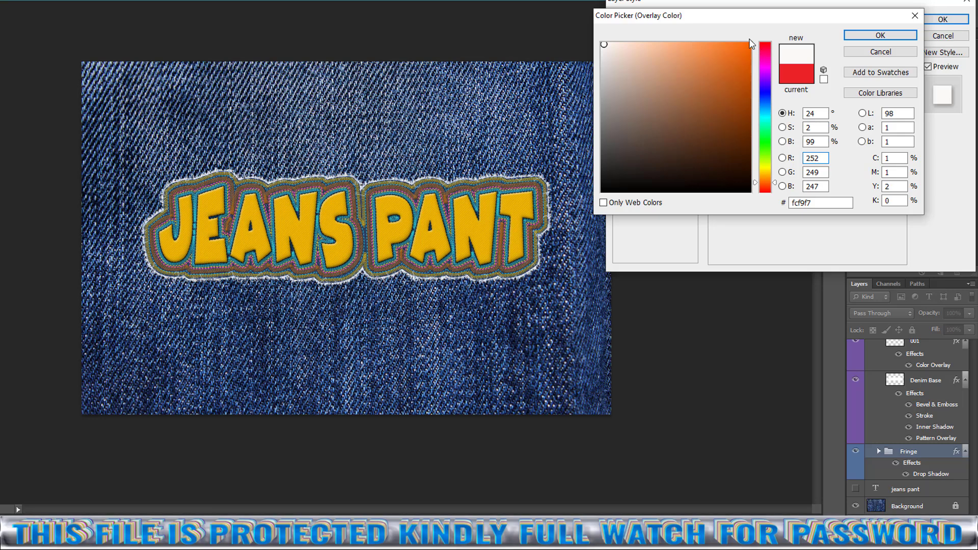
Try orange and green overlay colours, then cancel both dialogs, leaving the fringe unchanged
left_click_drag(744, 54, 737, 45)
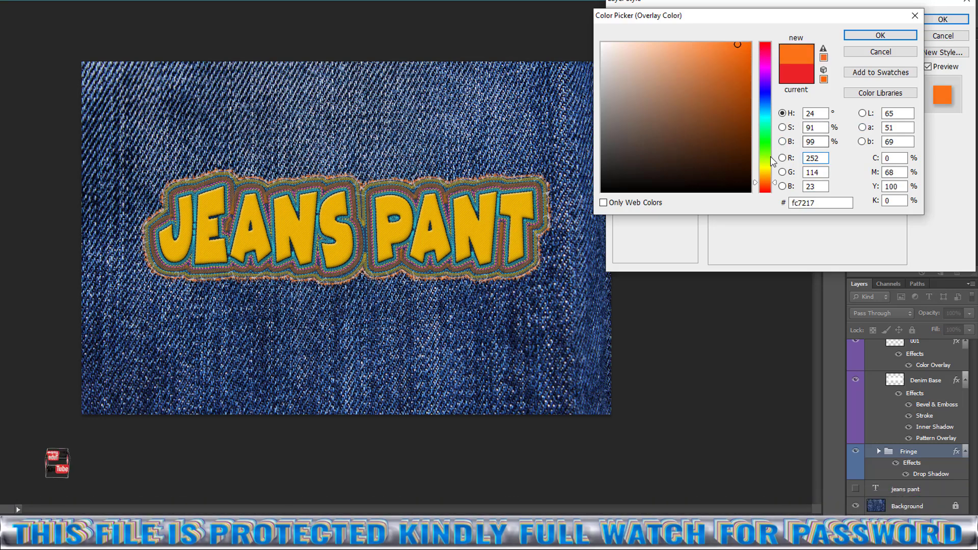
left_click_drag(773, 162, 773, 147)
left_click(732, 124)
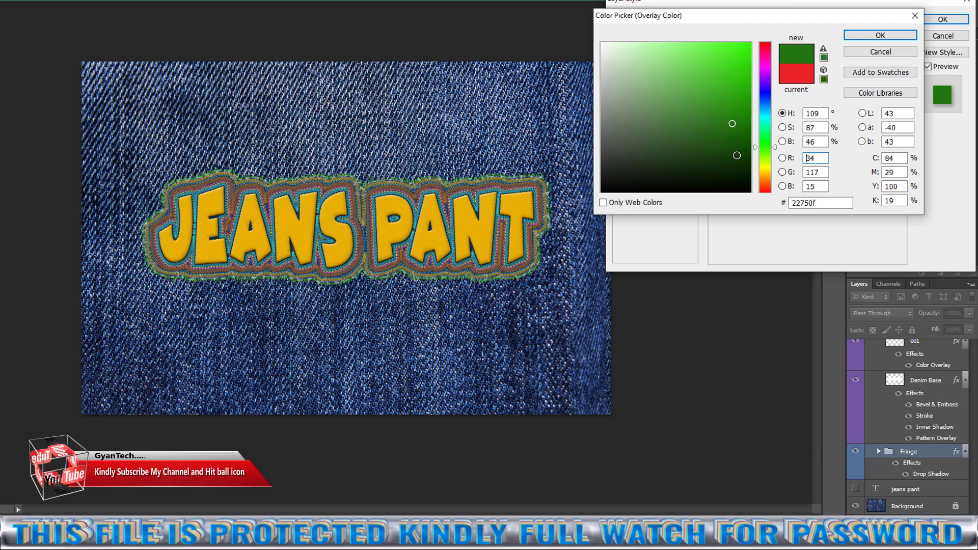
left_click(739, 80)
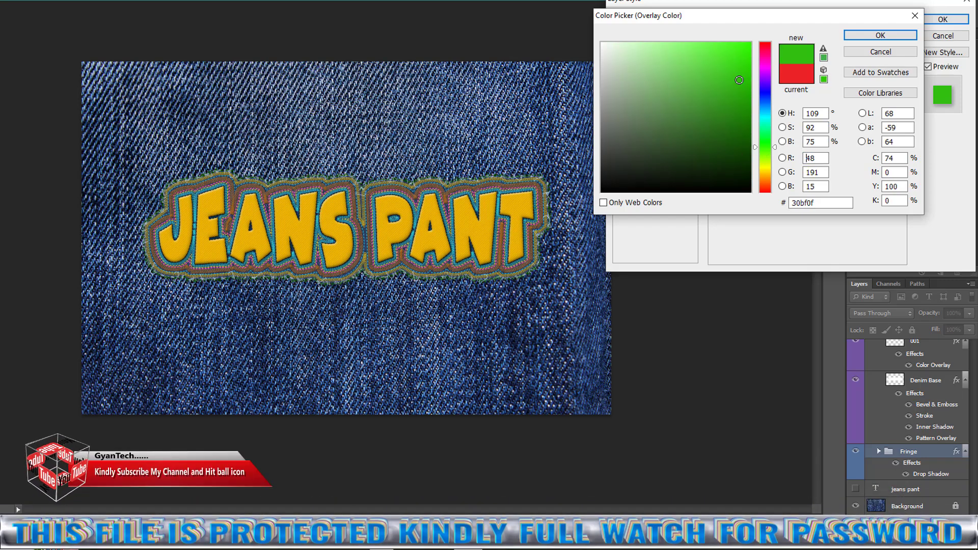
left_click(880, 52)
left_click(943, 36)
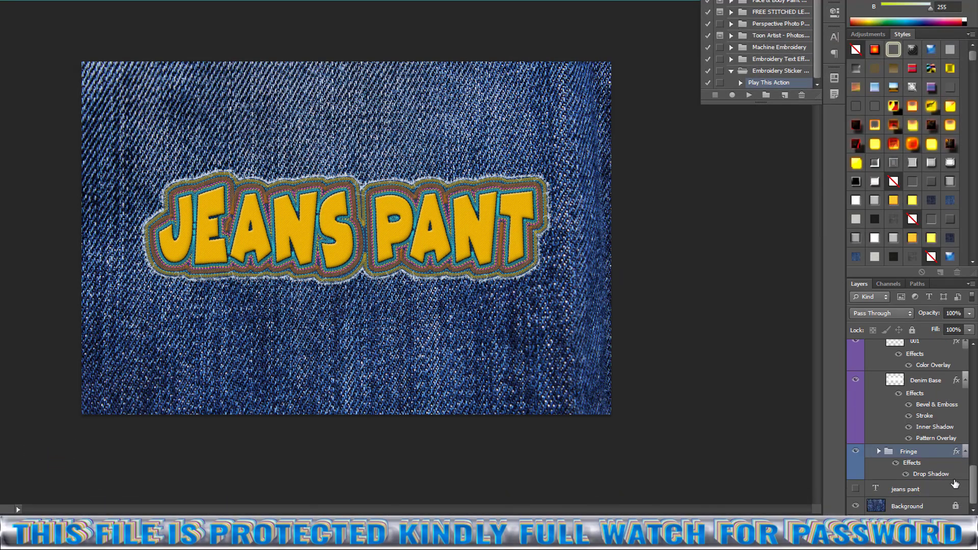
Duplicate the Fringe group and add a Color Overlay to the Fringe copy
left_click_drag(940, 454, 939, 500)
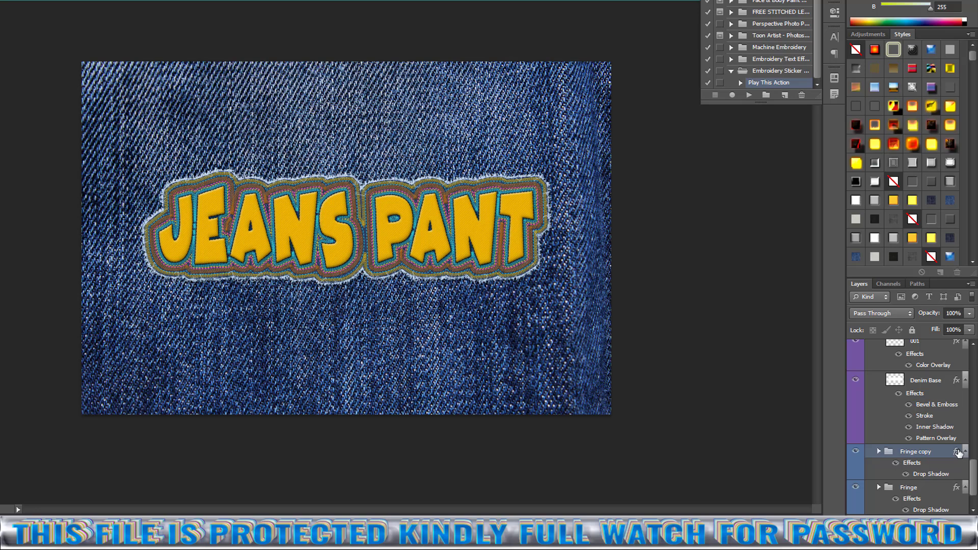
double_click(958, 453)
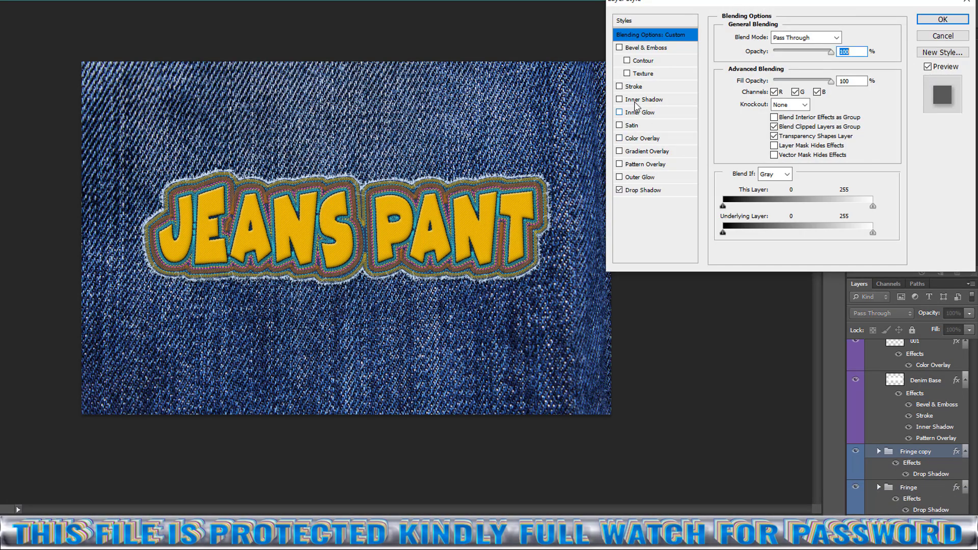
left_click(646, 139)
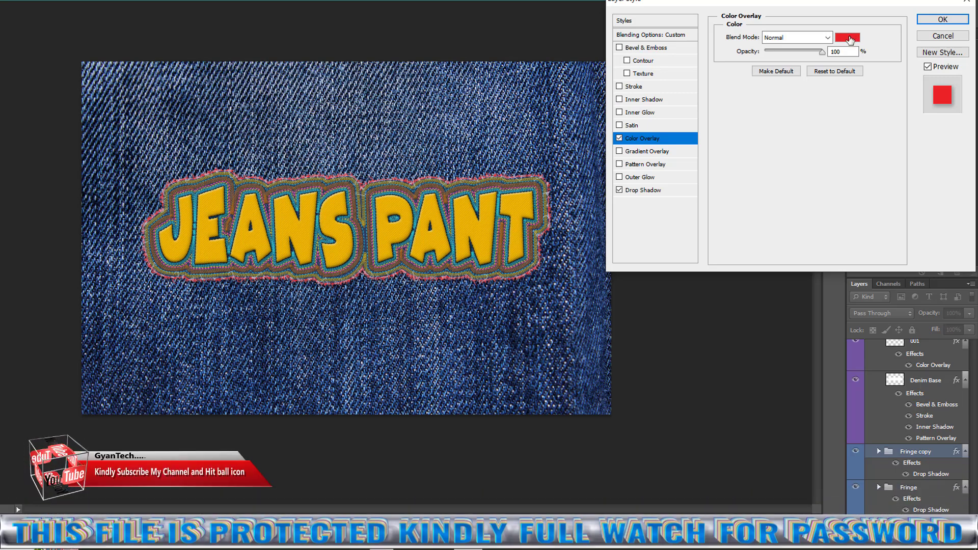
left_click(848, 37)
Set the Fringe copy's overlay colour to light blue 6094f9 and apply it
left_click(762, 148)
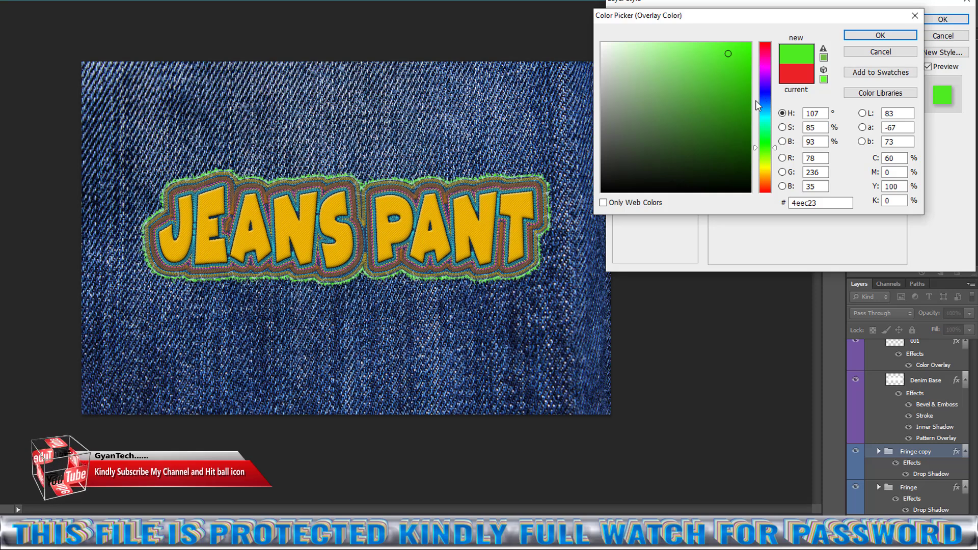
left_click(767, 98)
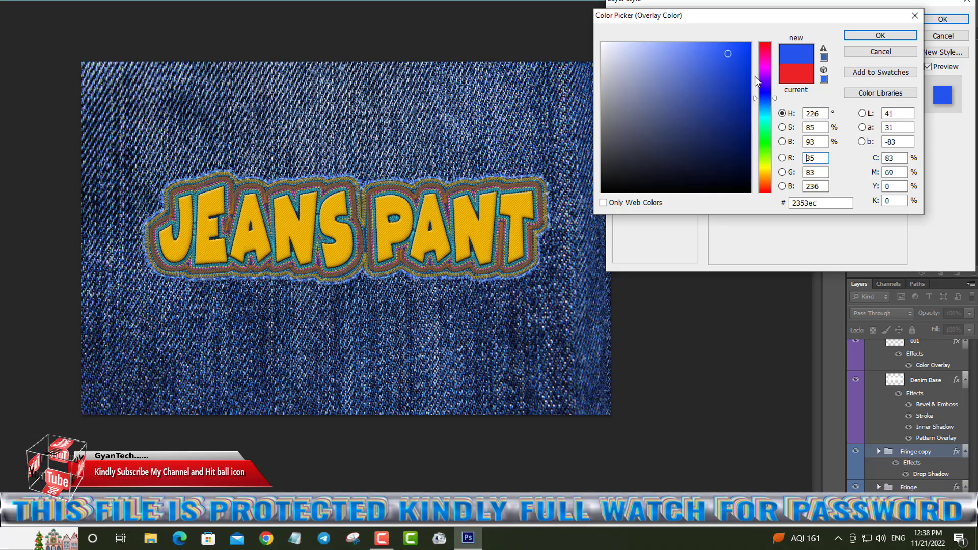
left_click(663, 49)
left_click_drag(663, 49, 684, 44)
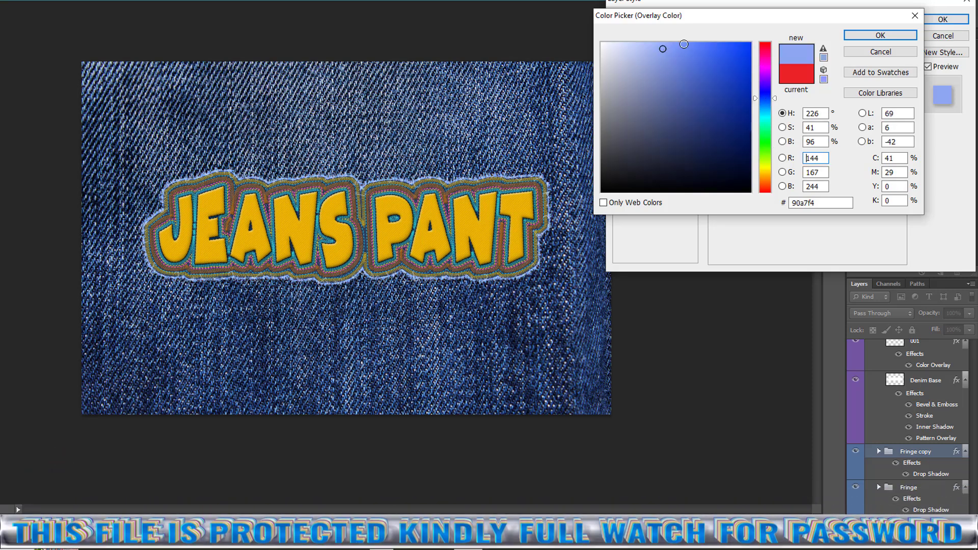
left_click(352, 125)
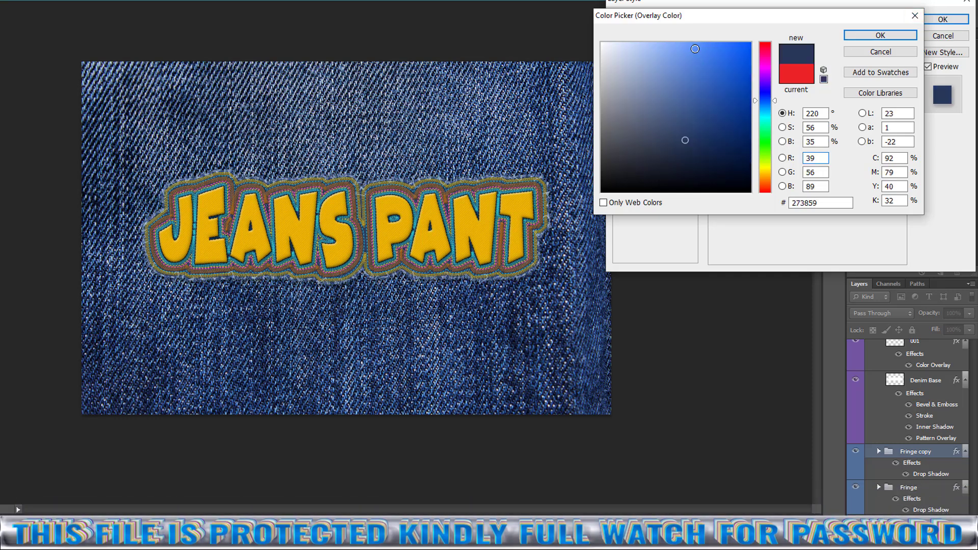
left_click(693, 46)
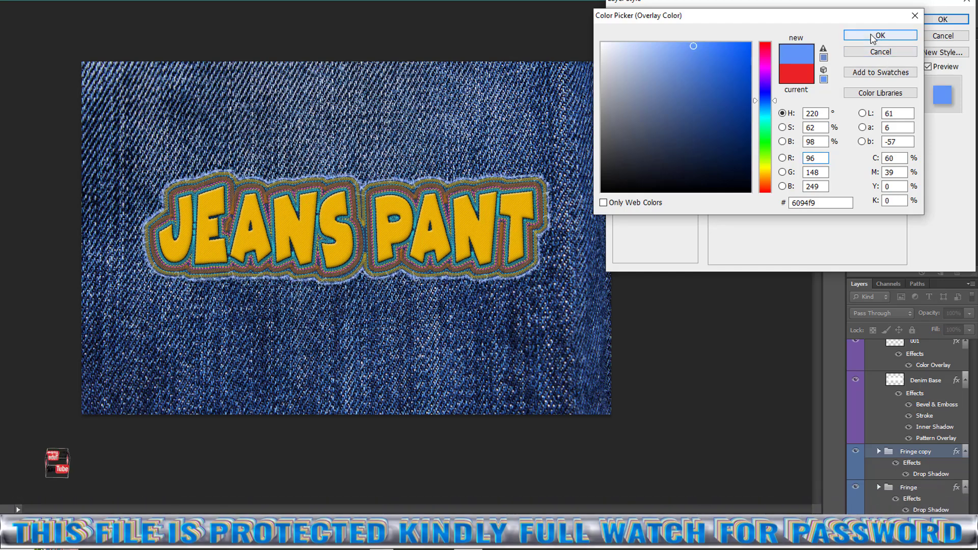
left_click(886, 35)
left_click(943, 20)
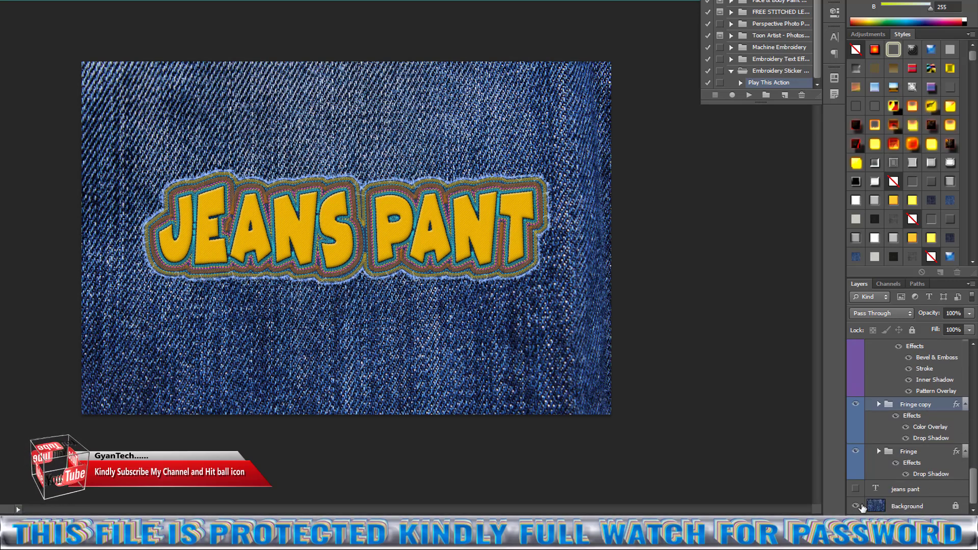
Hide the denim Background and fill Layer 1 with the lettering's yellow
left_click(860, 506)
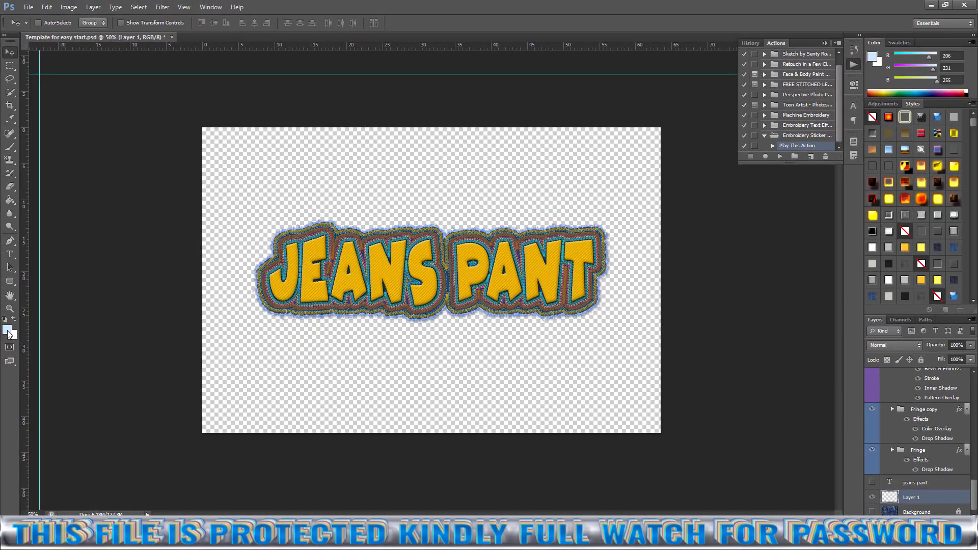
left_click(7, 329)
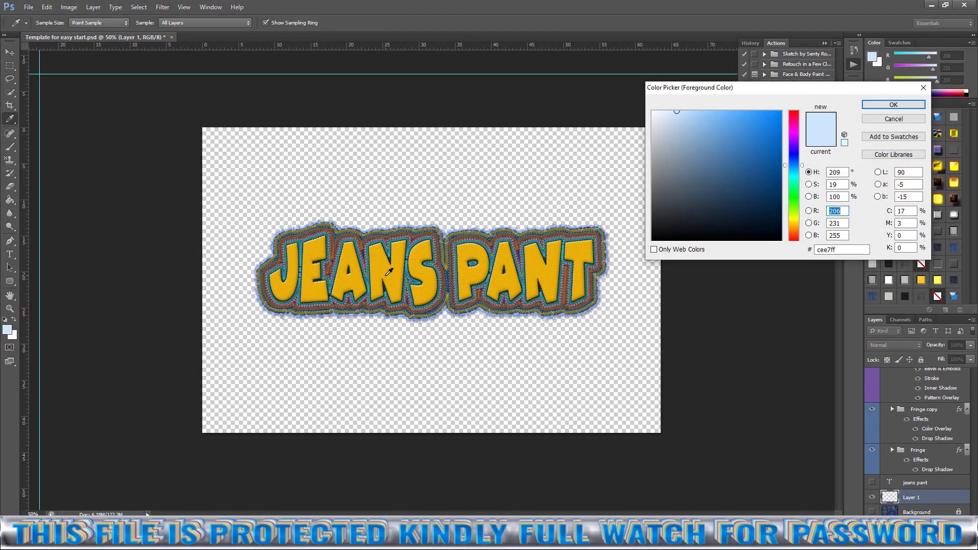
left_click(389, 272)
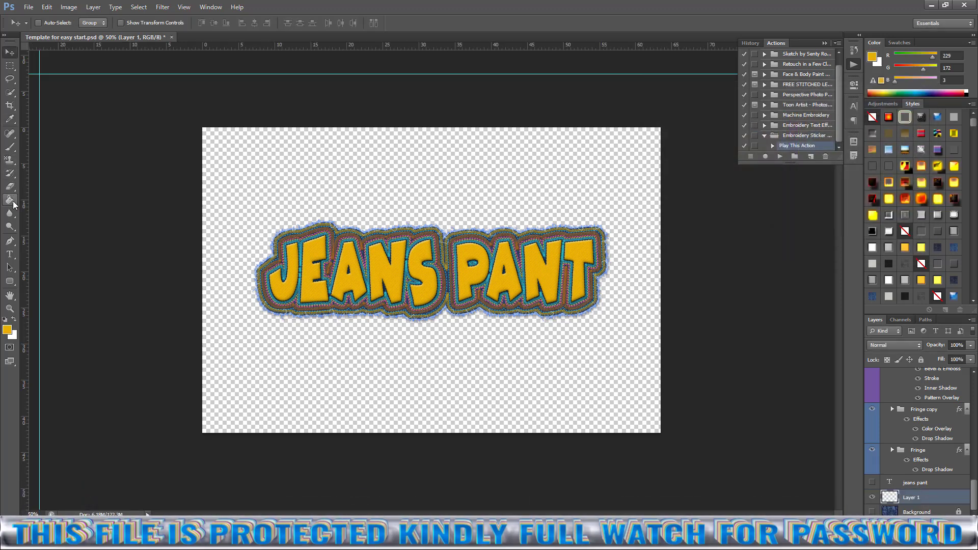
left_click(11, 201)
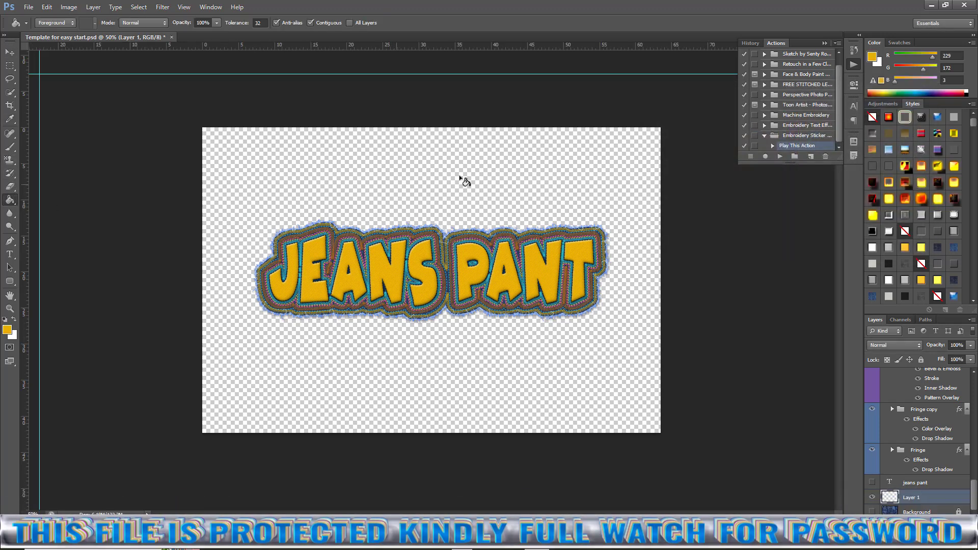
left_click(465, 306)
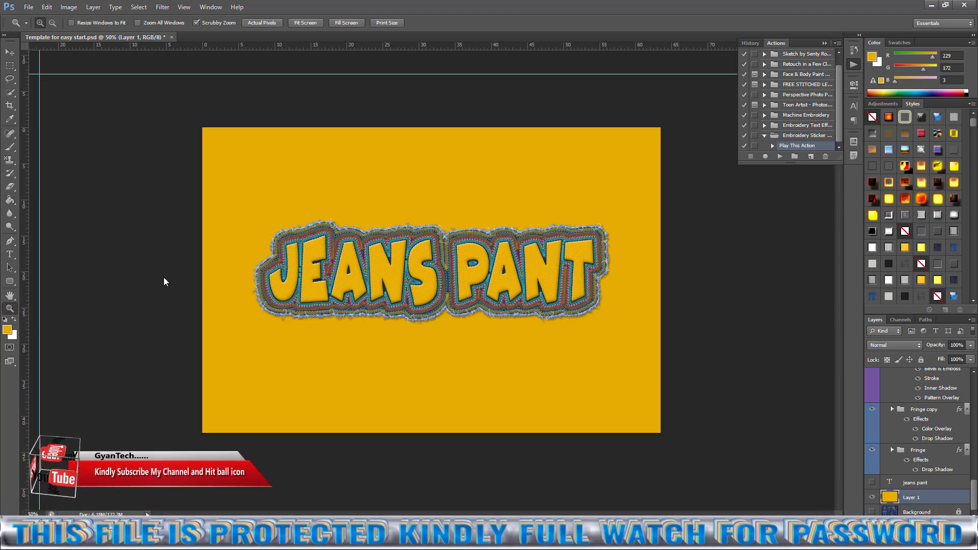
Zoom in on the lettering to check the result and close the Actions panel
left_click(504, 193)
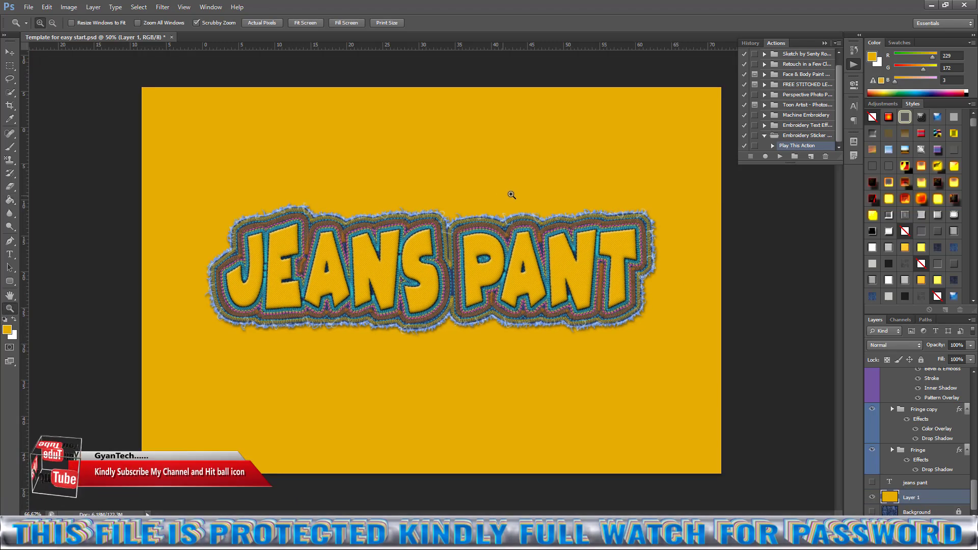
left_click(560, 197)
scroll(631, 208, "down", 2)
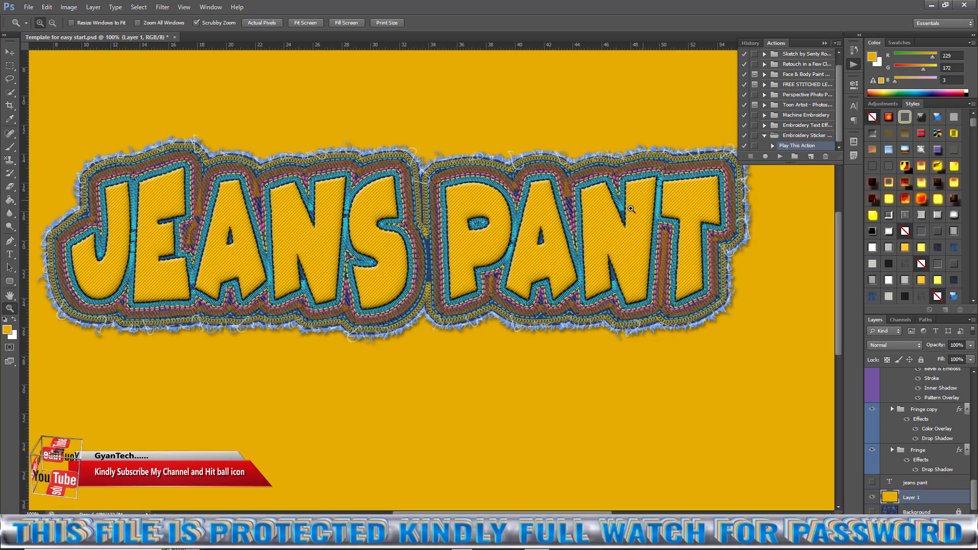
left_click(825, 43)
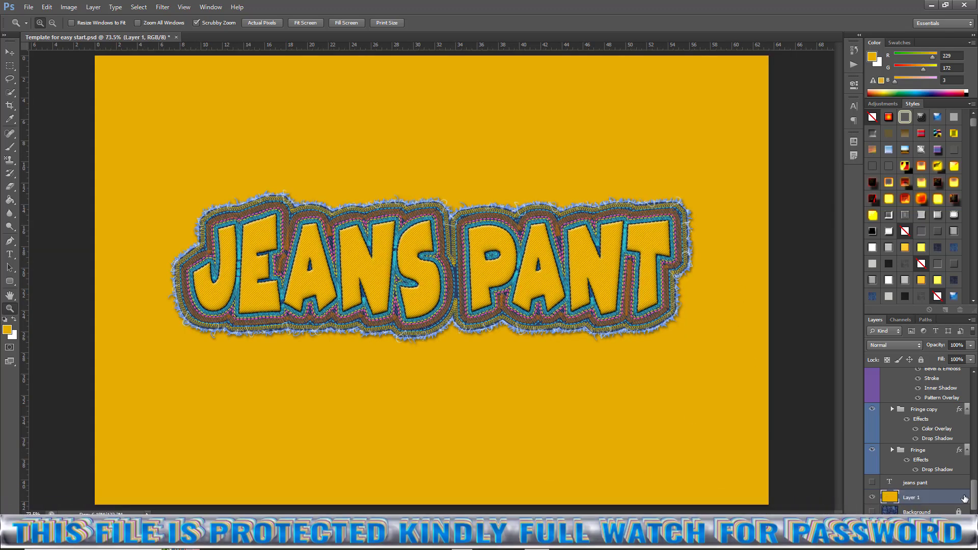
Give Layer 1 a Soft Light Pattern Overlay using a woven fabric pattern, with adjusted scale
double_click(964, 499)
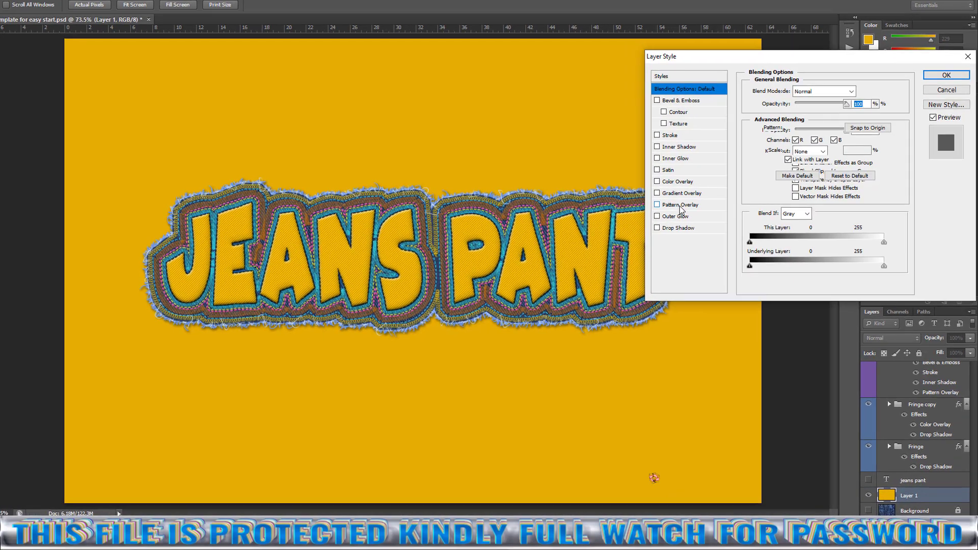
left_click(691, 216)
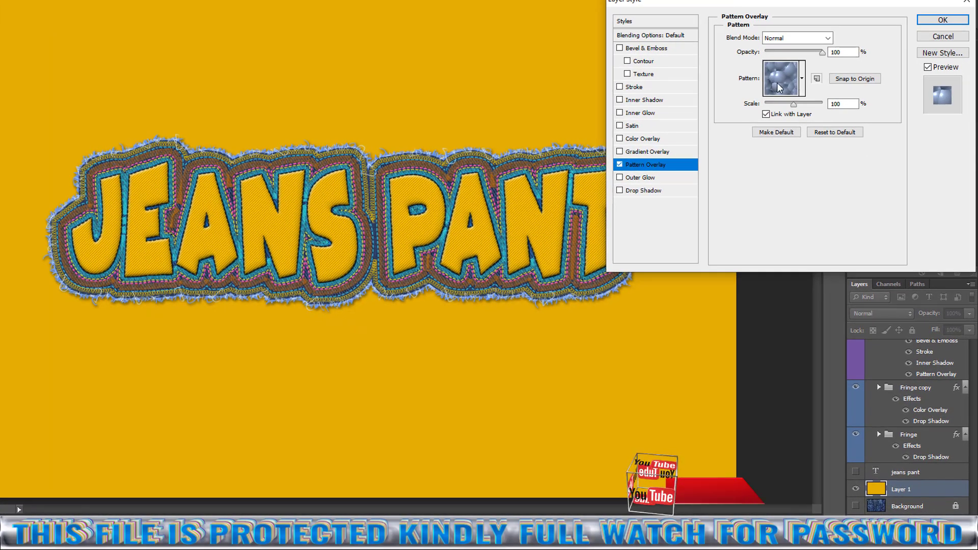
left_click(779, 88)
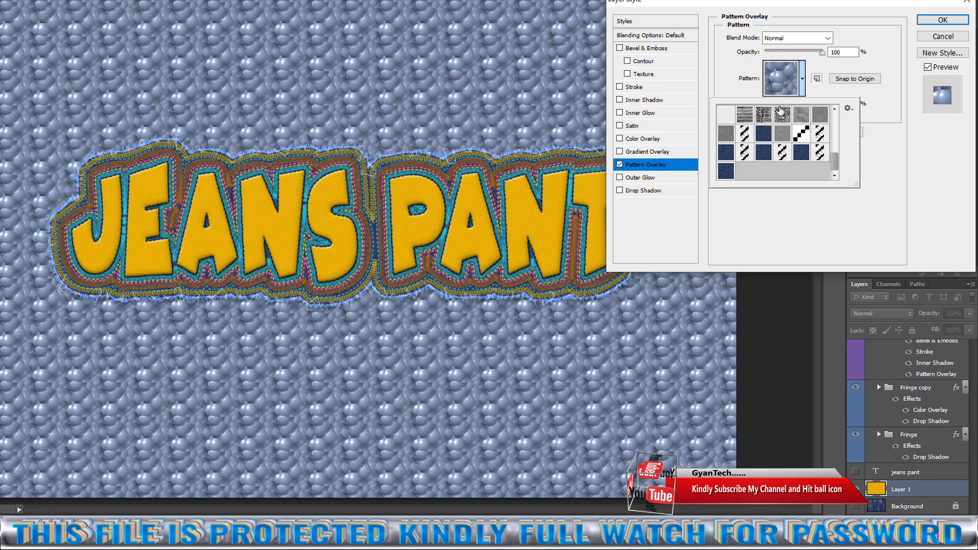
left_click(795, 38)
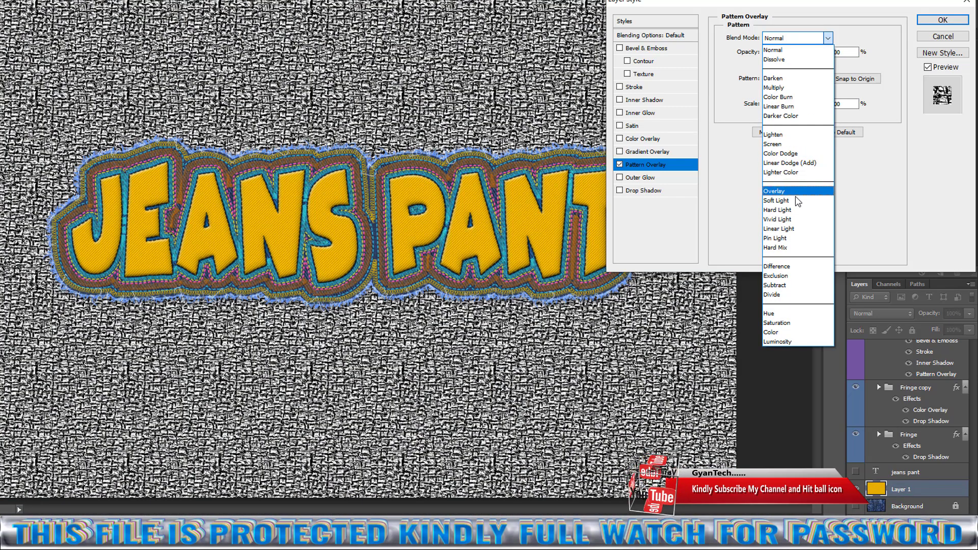
left_click(802, 201)
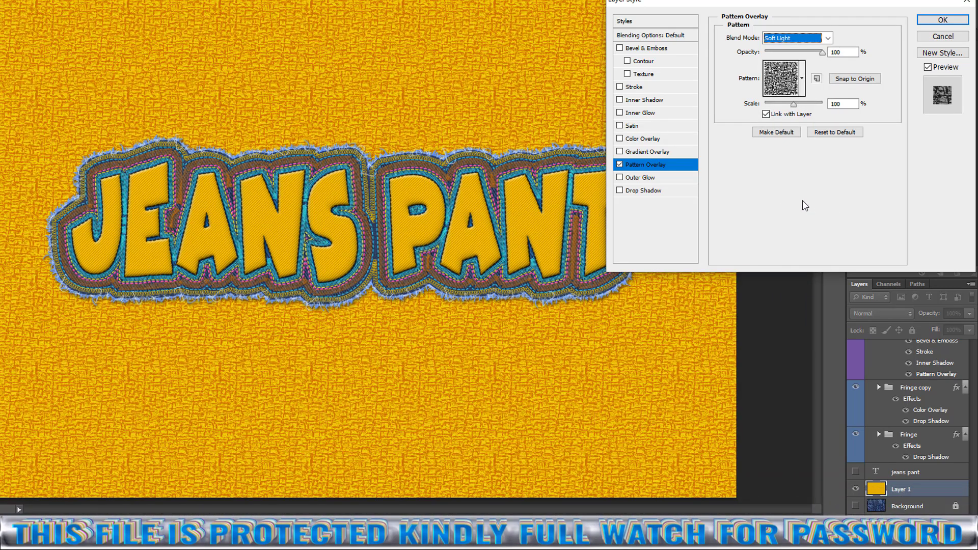
left_click(792, 89)
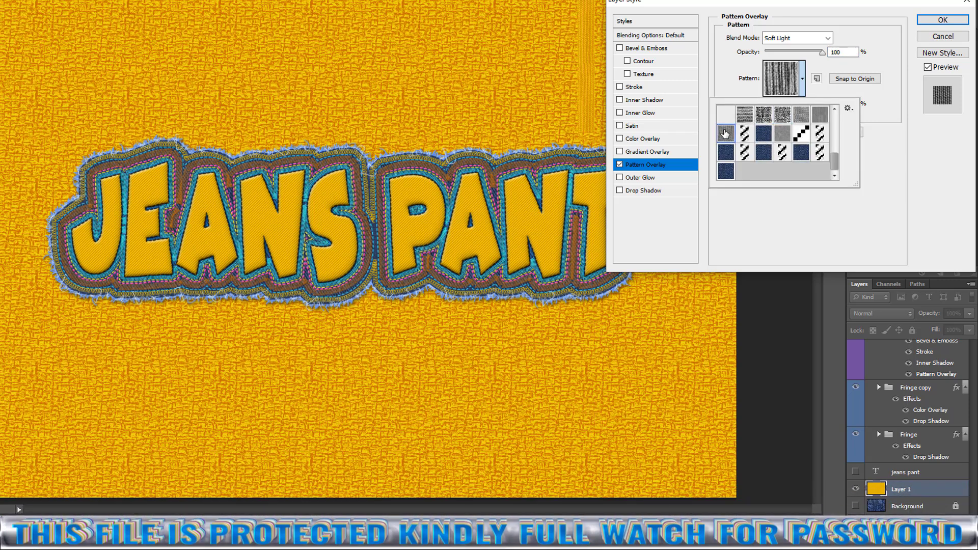
left_click(741, 114)
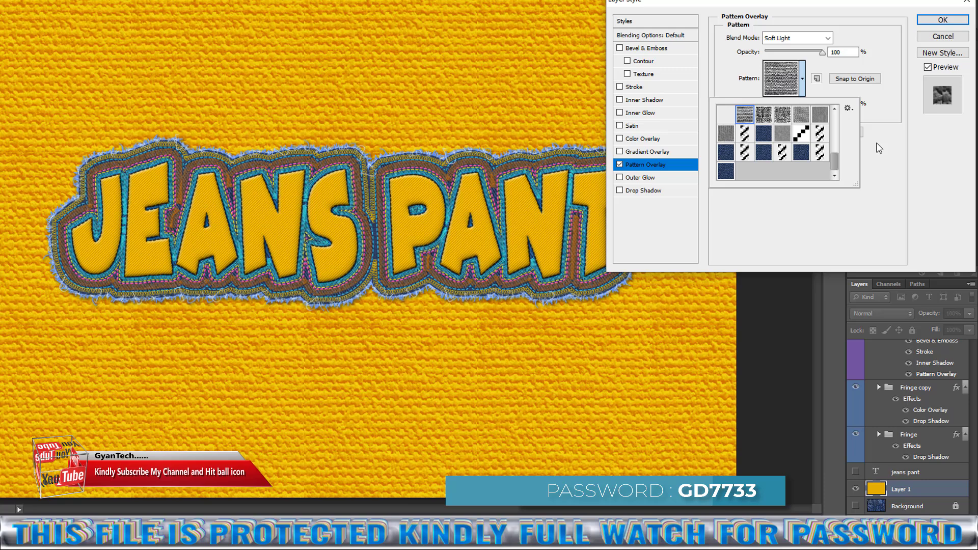
left_click(879, 148)
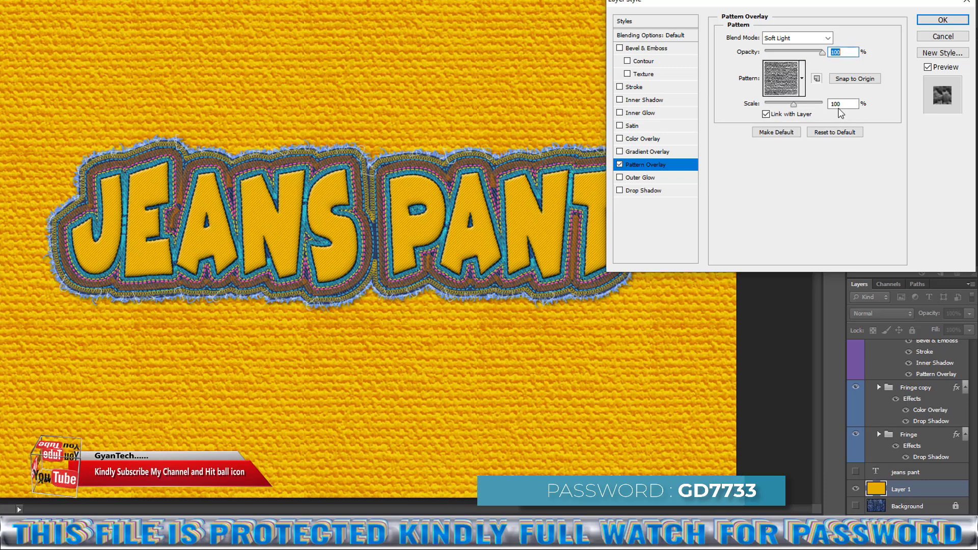
left_click_drag(795, 106, 782, 106)
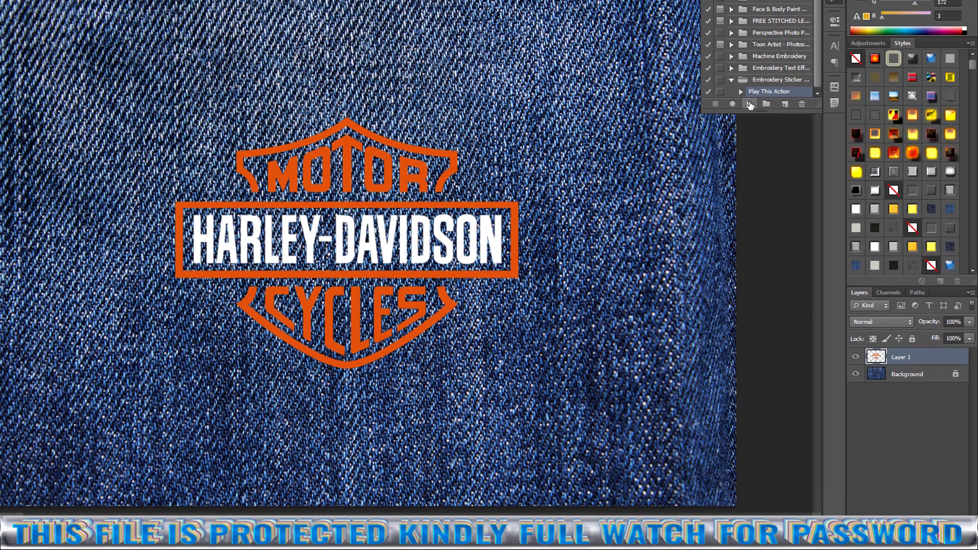
Play the Embroidery Sticker action on the Harley-Davidson logo
left_click(749, 104)
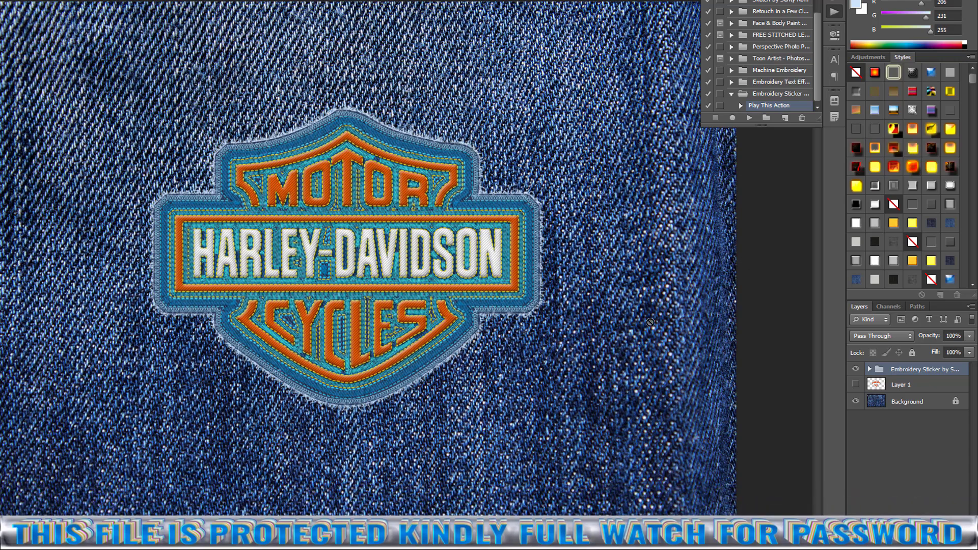
Toggle the embroidery group's visibility to compare, expand it, and toggle the Stitches group off and on
left_click(857, 370)
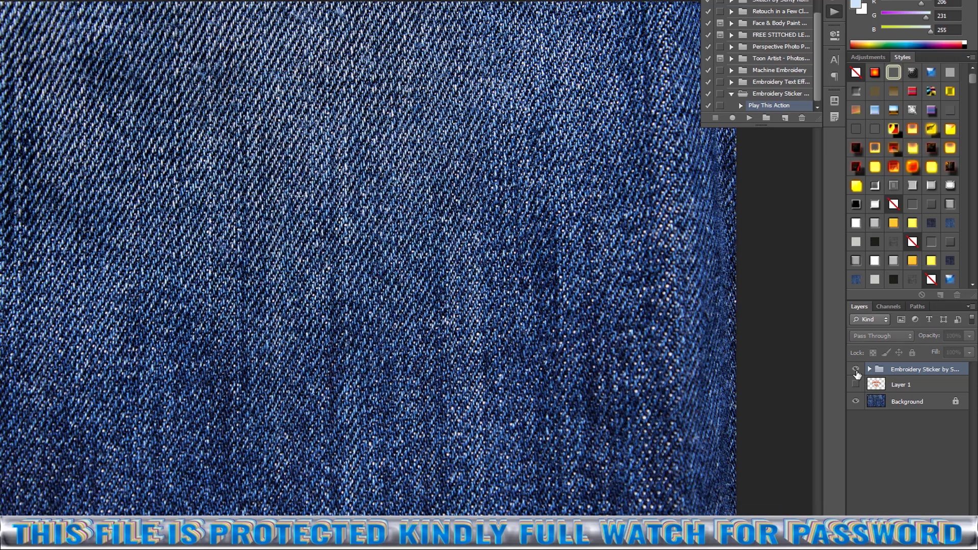
left_click(856, 370)
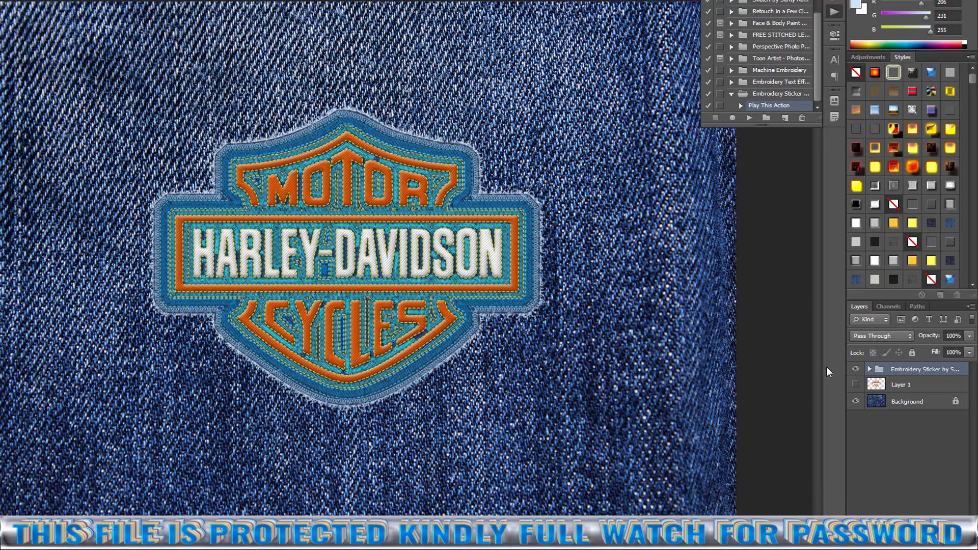
left_click(871, 369)
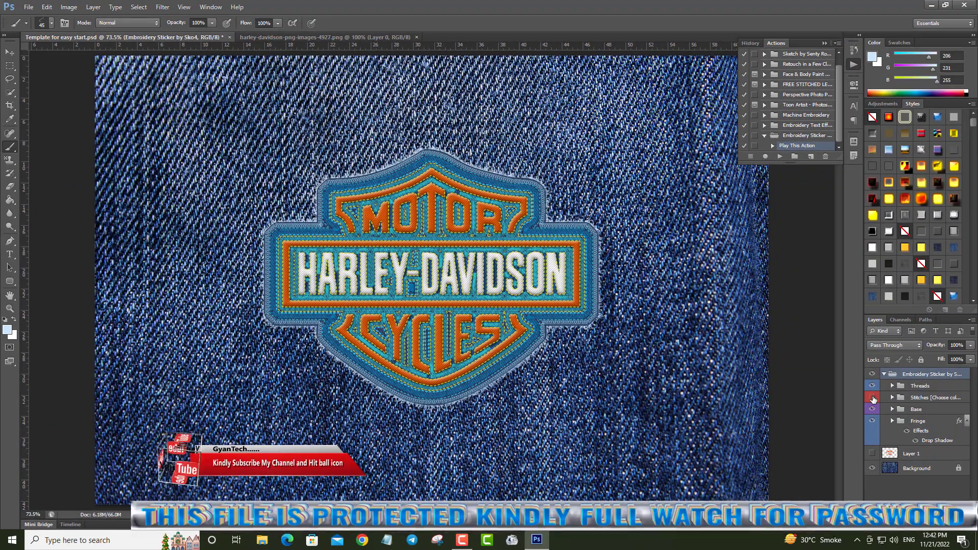
left_click(873, 398)
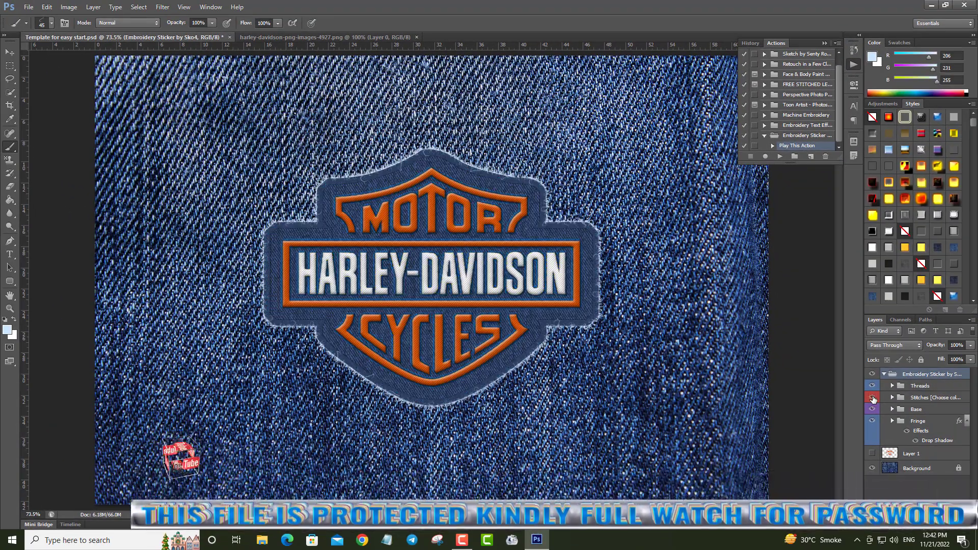
left_click(873, 398)
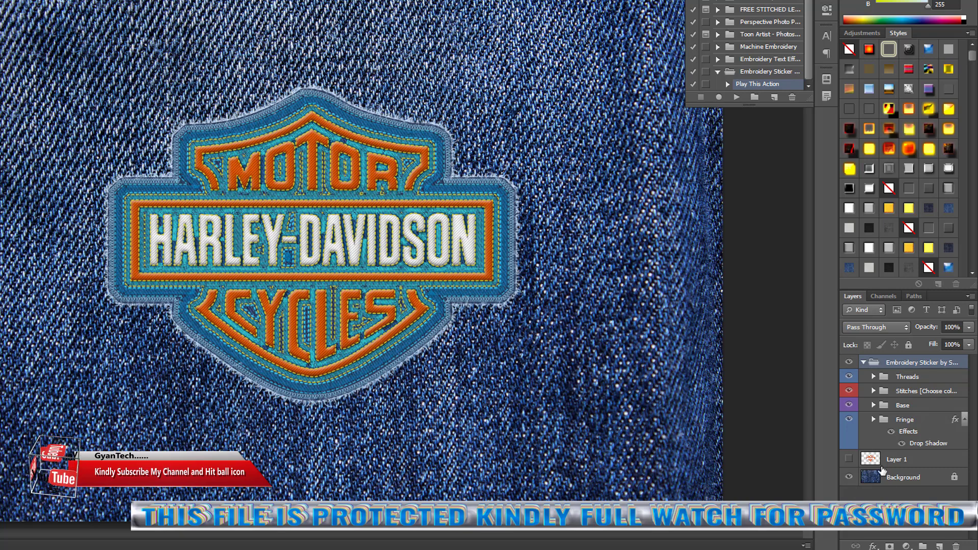
Expand the Base group and set its Drop Shadow opacity to 100%
left_click(873, 406)
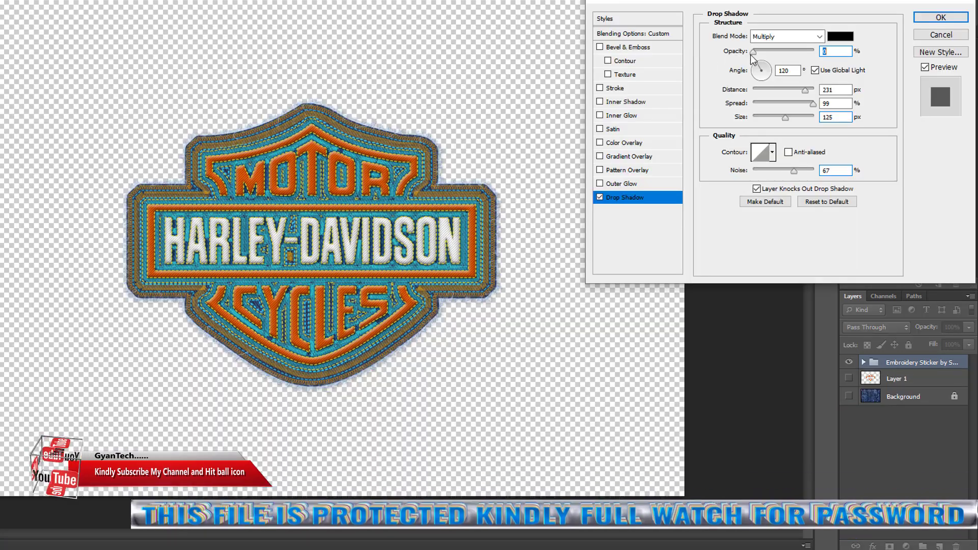
left_click_drag(753, 53, 831, 51)
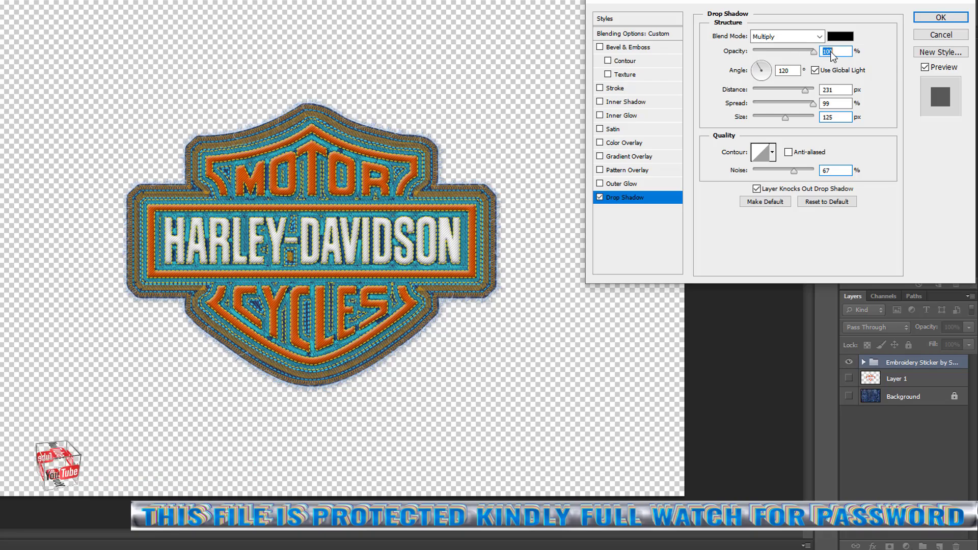